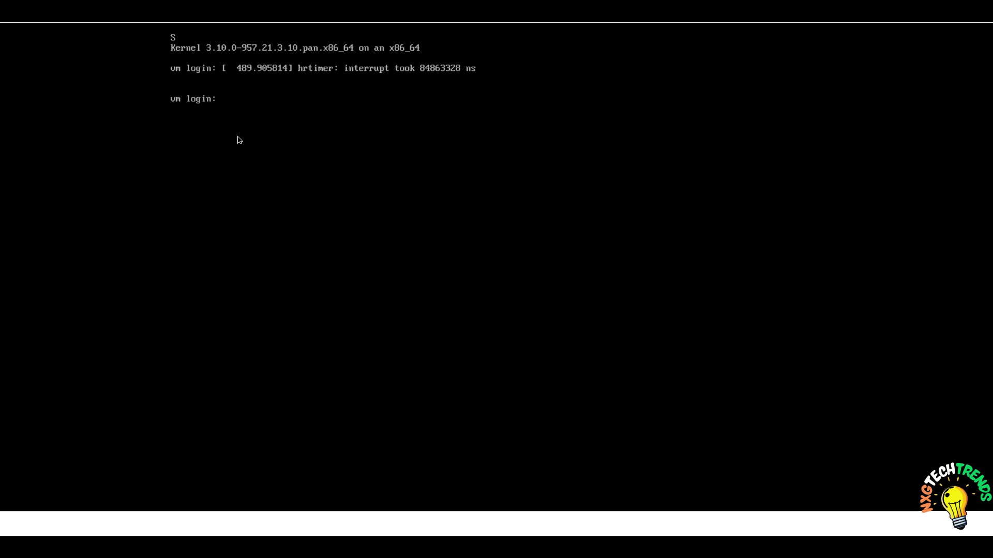
Log in to the firewall console as admin with the default password.
key(Return)
key(Return)
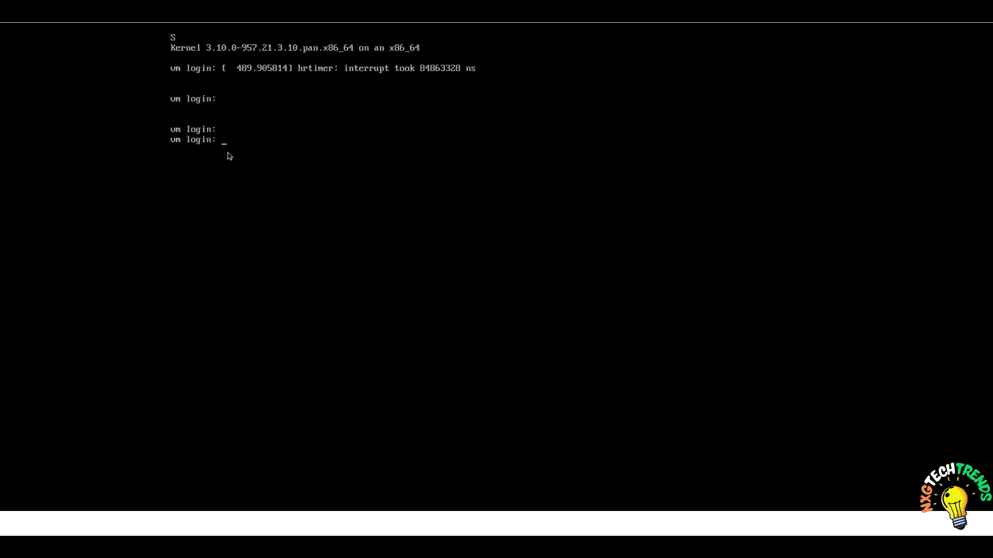
text(admin)
key(Return)
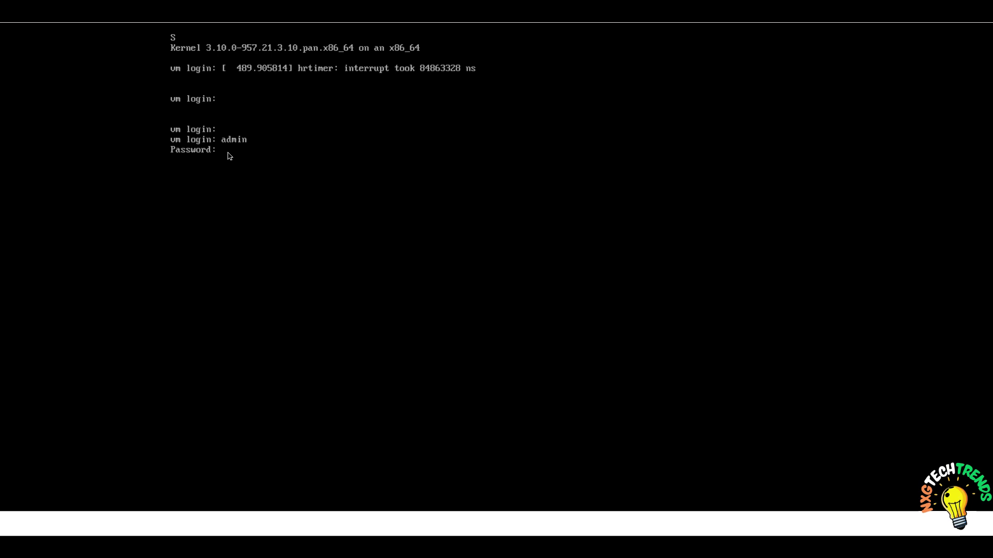
key(Return)
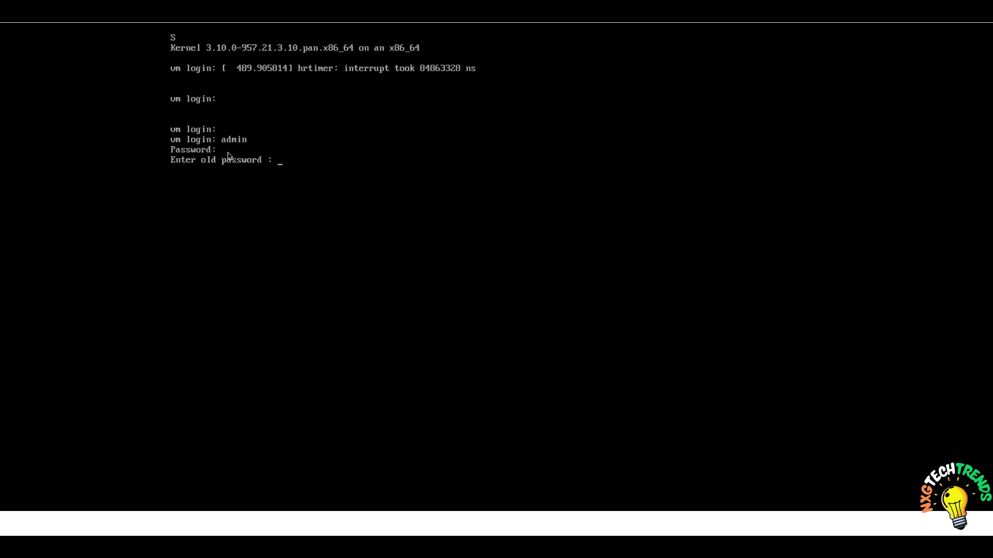
Replace the default admin password with a new confirmed one, then hide the console to the desktop.
key(Return)
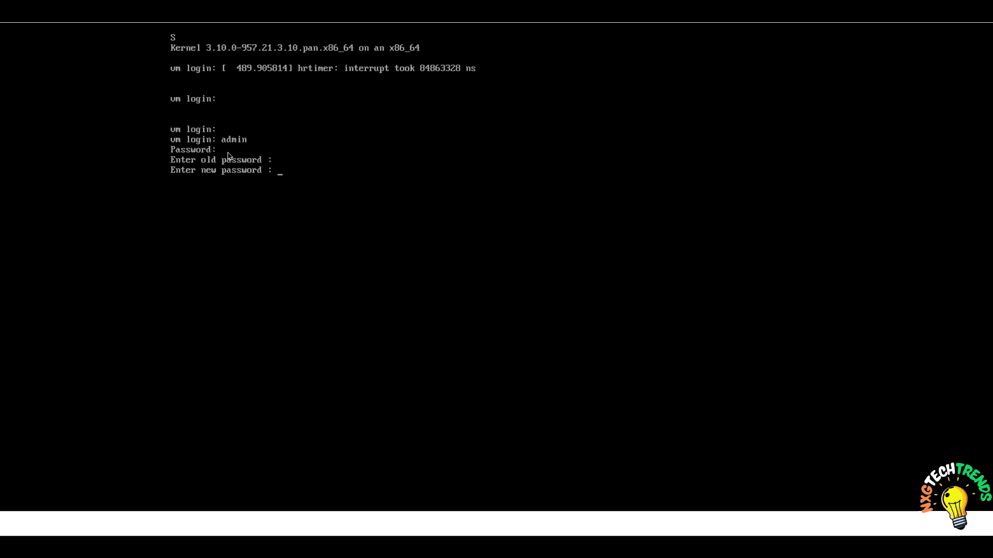
key(Caps_Lock)
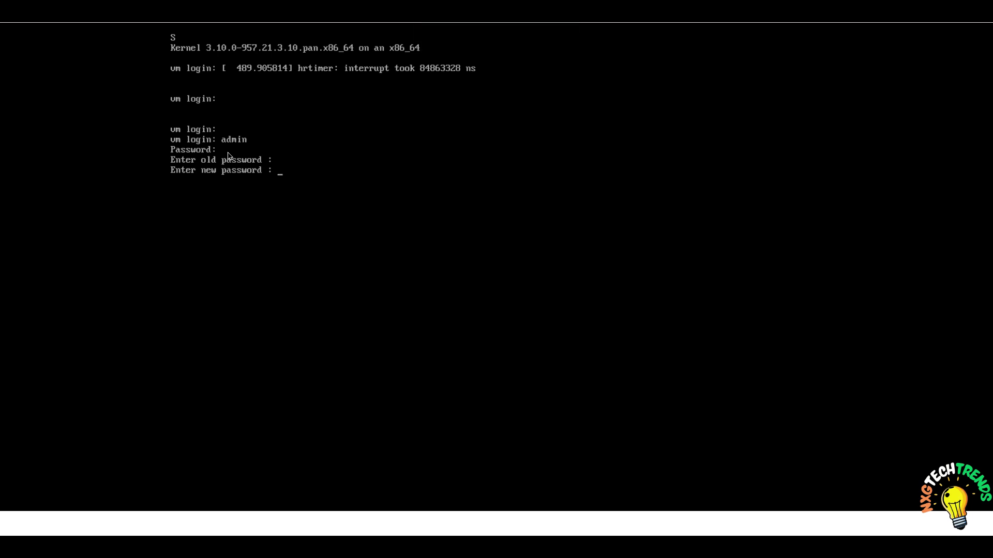
key(Return)
key(Caps_Lock)
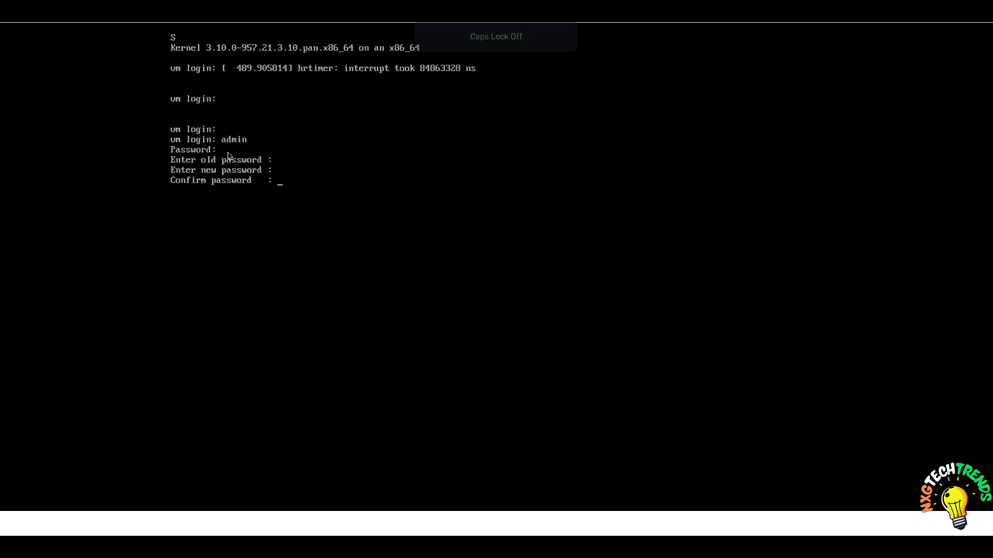
key(Return)
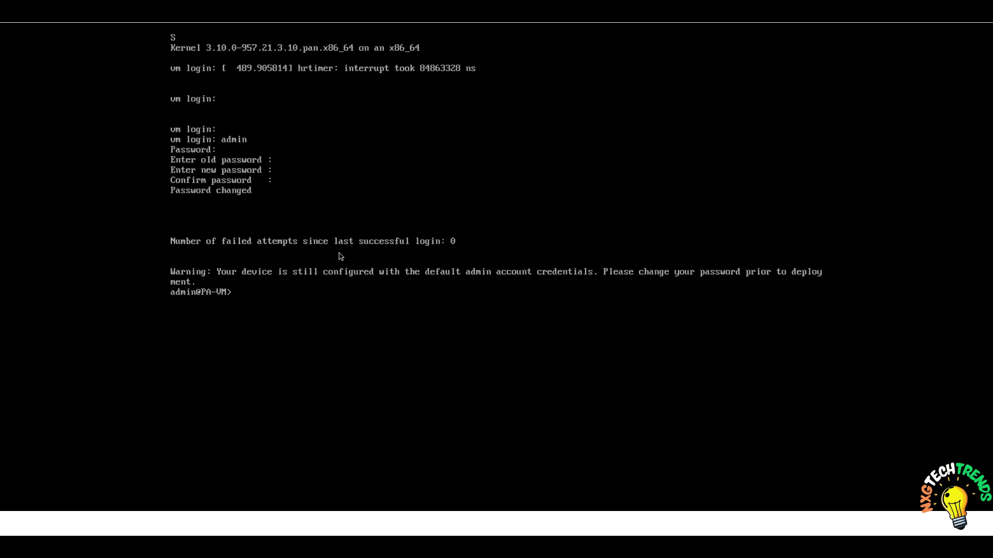
key(F11)
key(super+d)
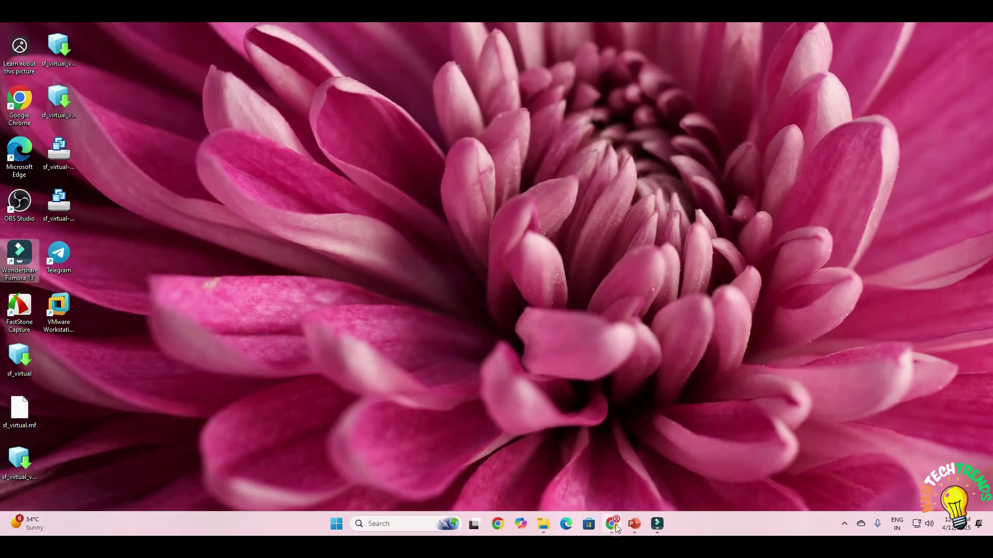
Present the Initial Access to the Firewall slide and the lab network diagram, then return to the QEMU console.
click(634, 524)
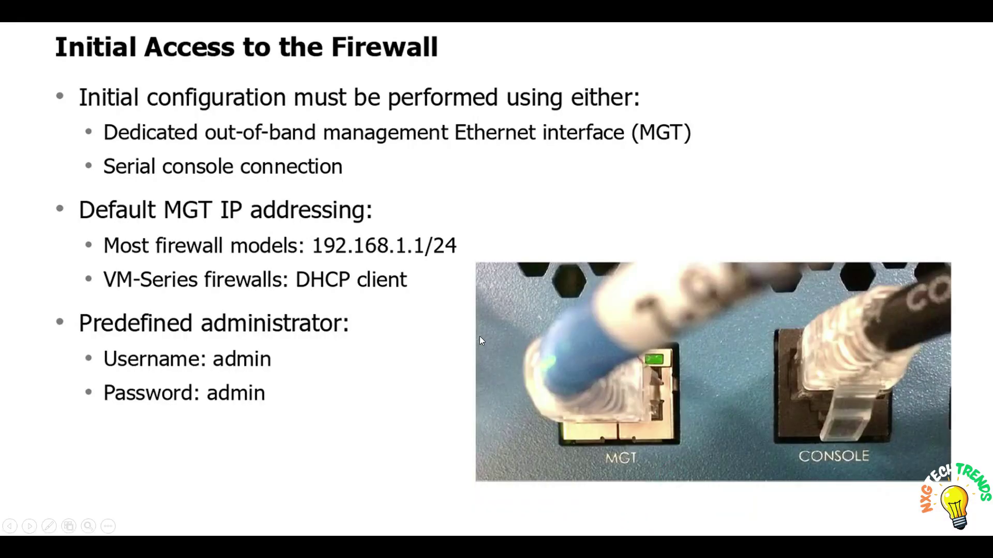
key(Right)
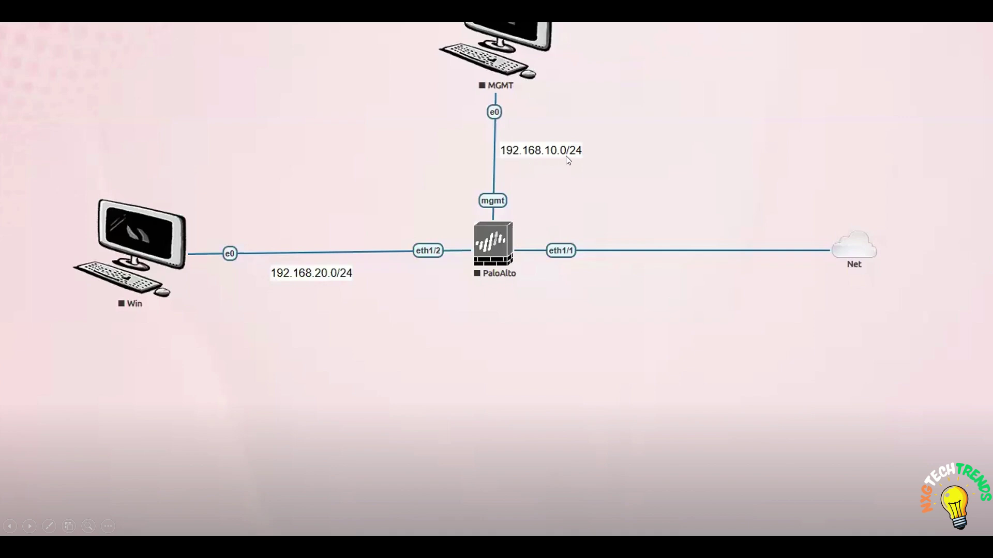
key(super+d)
mouse_move(653, 525)
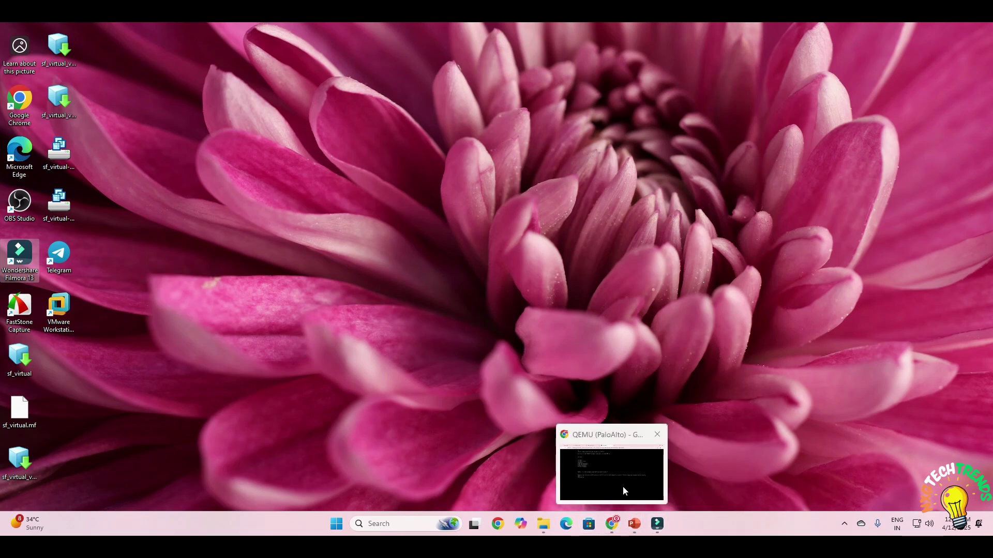
click(622, 484)
Enter configuration mode and run 'set deviceconfig system type static'.
key(Return)
key(Return)
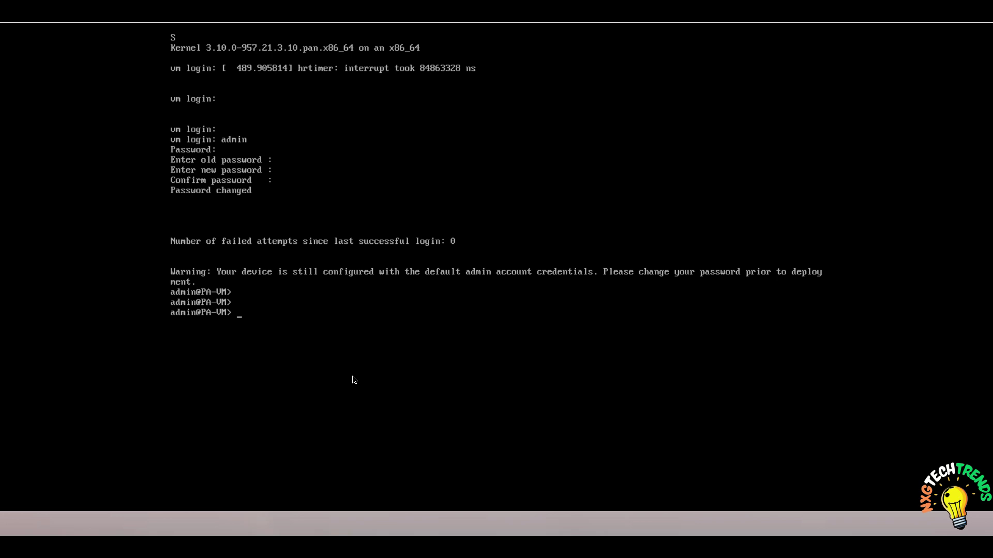
text(configure)
key(Return)
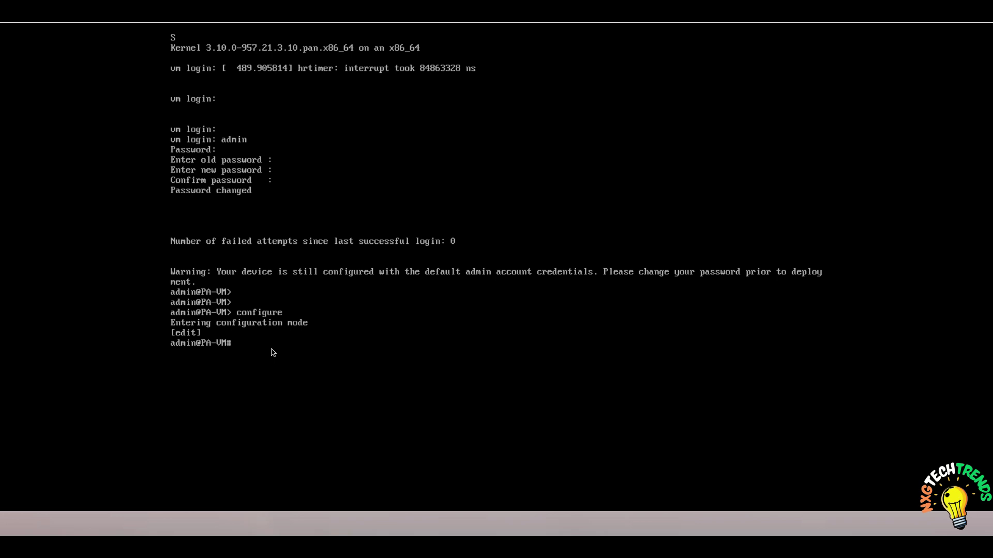
text(set deviceconfig system type static)
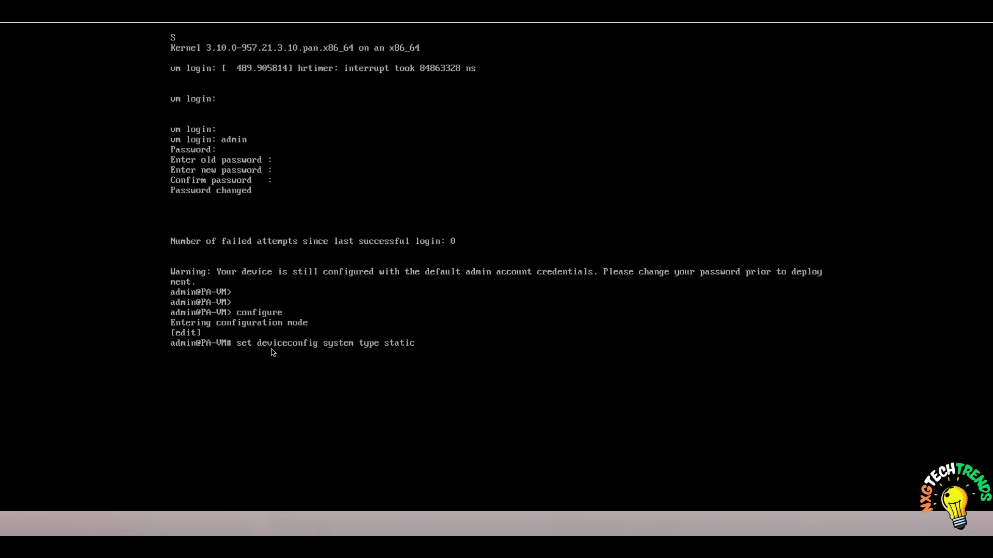
key(Return)
Set the management IP address to 192.168.10.10 with netmask 255.255.255.0.
text(set device)
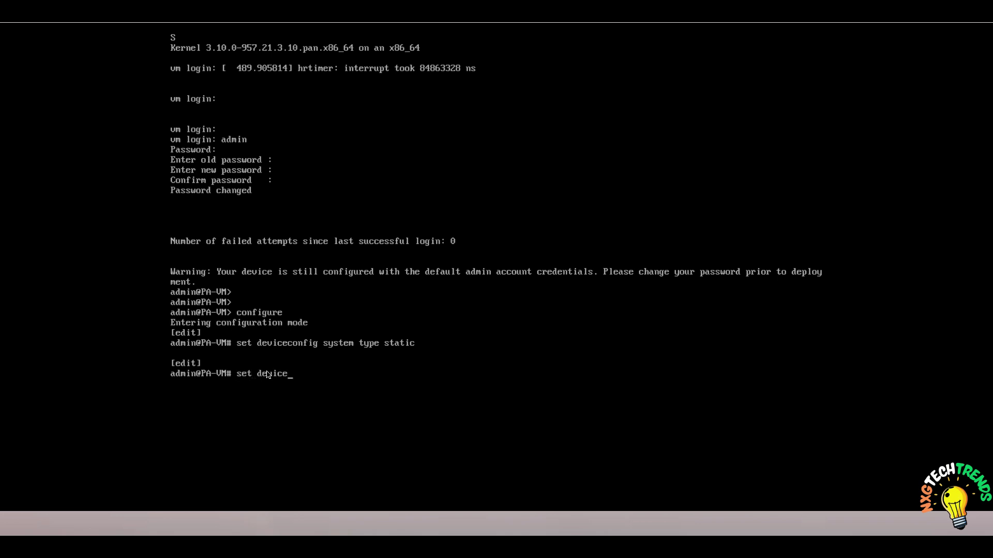
text(cofig)
key(BackSpace)
key(BackSpace)
key(BackSpace)
key(BackSpace)
key(BackSpace)
key(BackSpace)
text(econfig system ip-address)
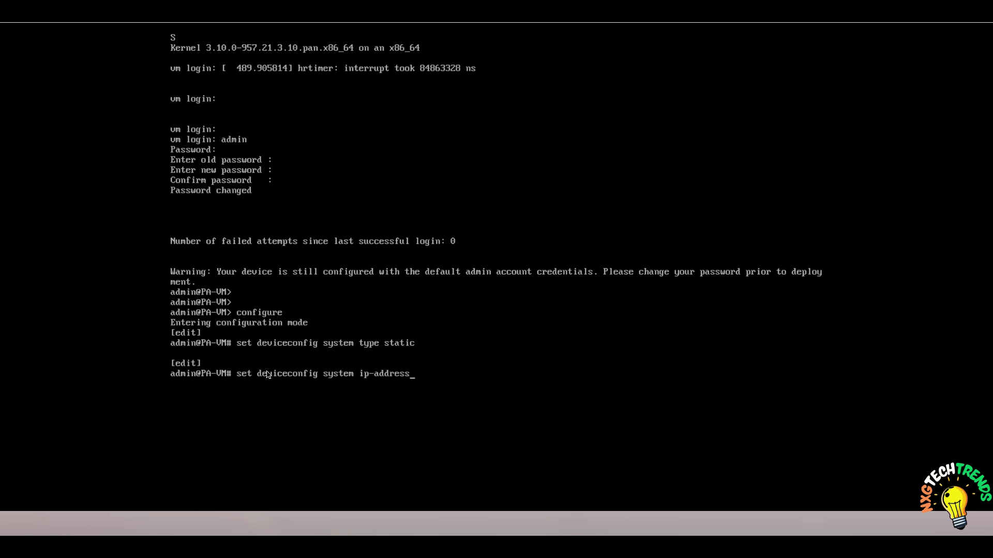
text( 192.168.10.10 netmask 255.255.255.0)
key(Return)
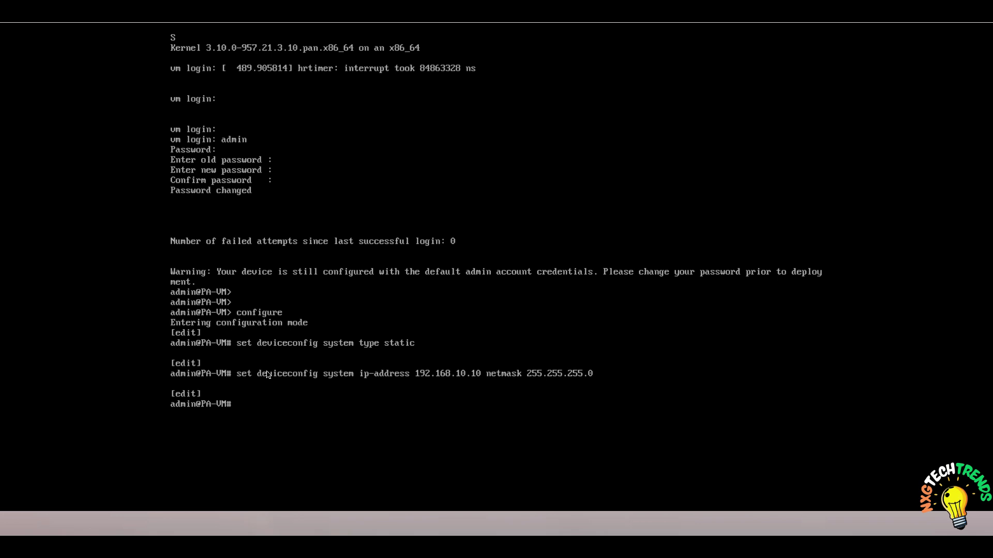
Commit the static management address configuration, then type a 'show interface management' query.
text(commit)
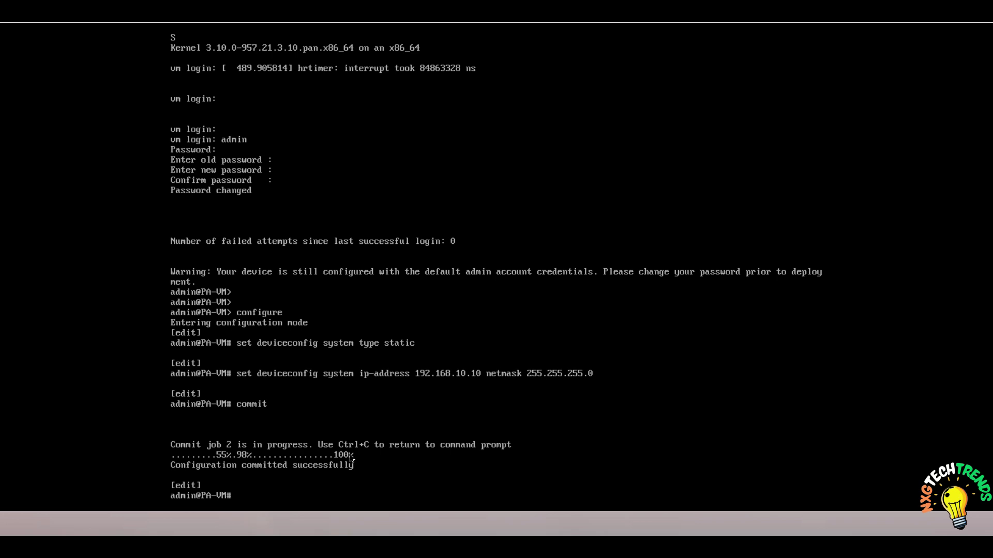
click(414, 377)
text(show)
text( inr)
text(ter)
key(BackSpace)
key(BackSpace)
key(BackSpace)
key(BackSpace)
key(BackSpace)
key(BackSpace)
text(interface managemnet)
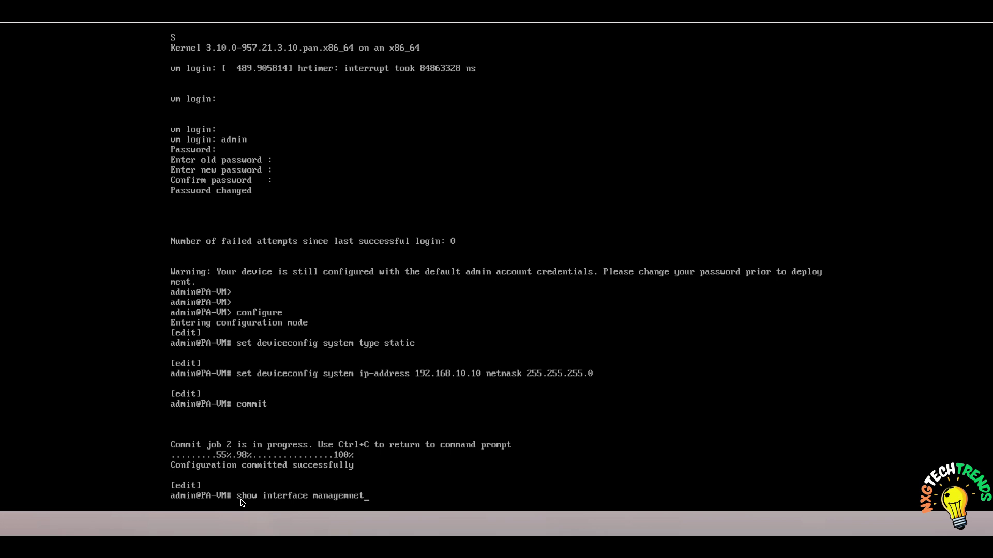
Run 'show interface management' several times in configuration mode, getting Invalid syntax.
key(Return)
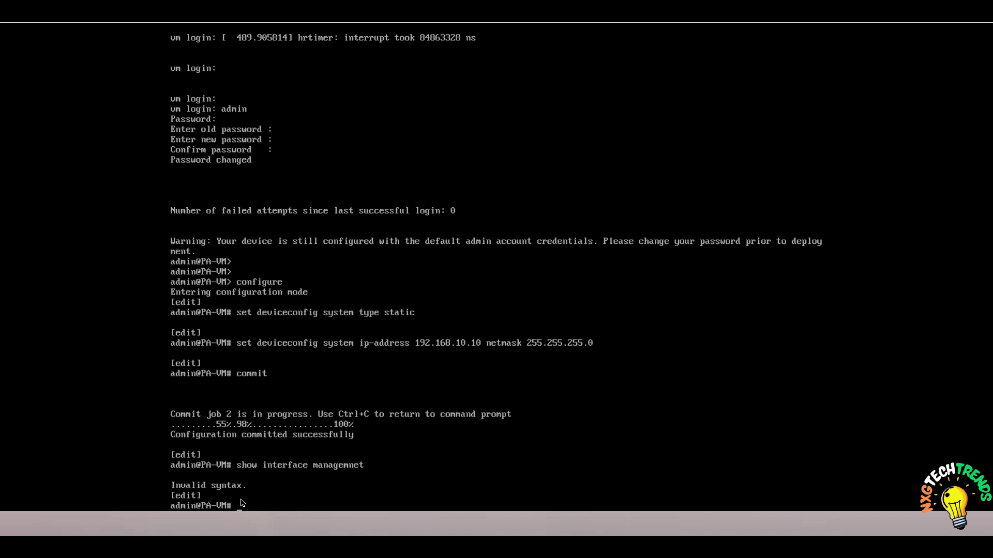
text(show interface management)
key(Return)
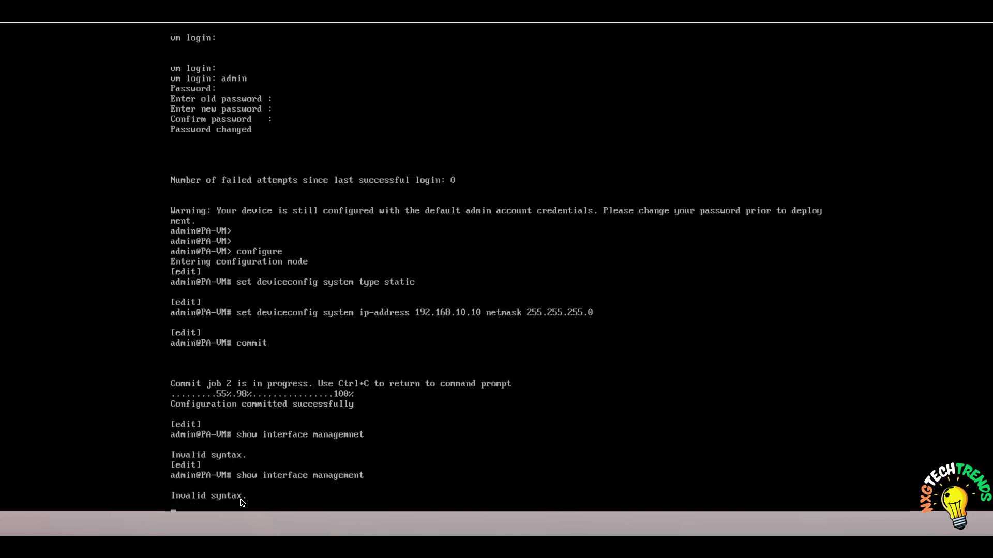
key(Up)
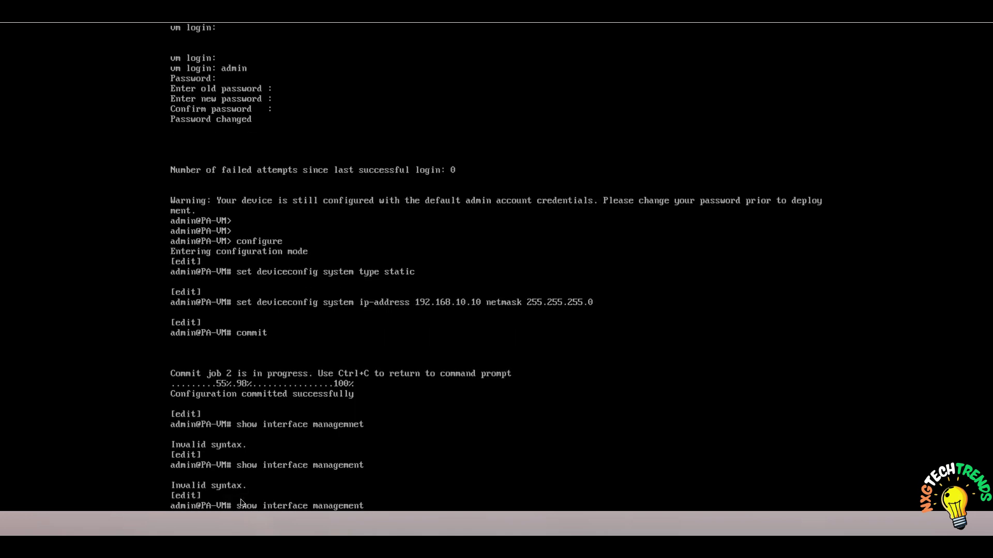
key(Return)
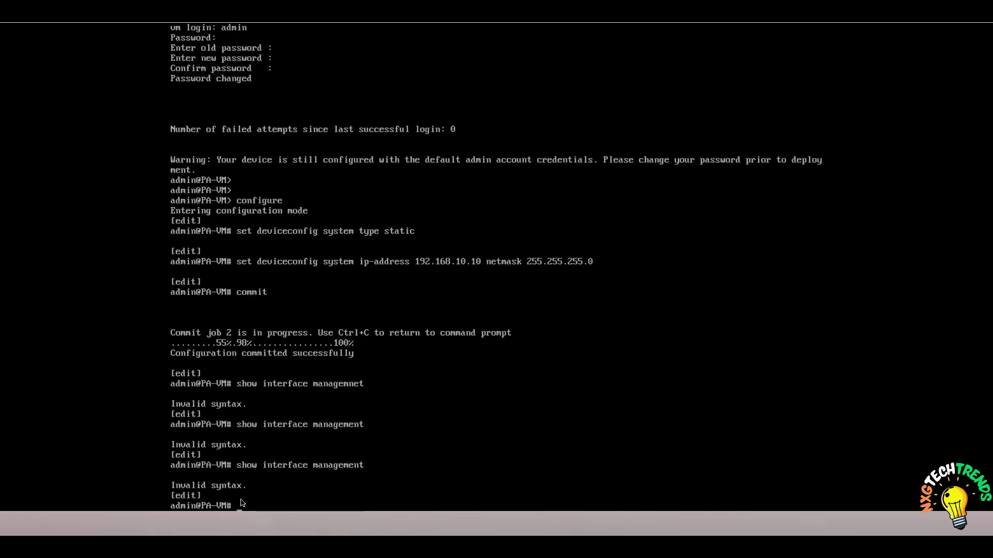
key(Return)
key(Return)
key(Return)
text(c)
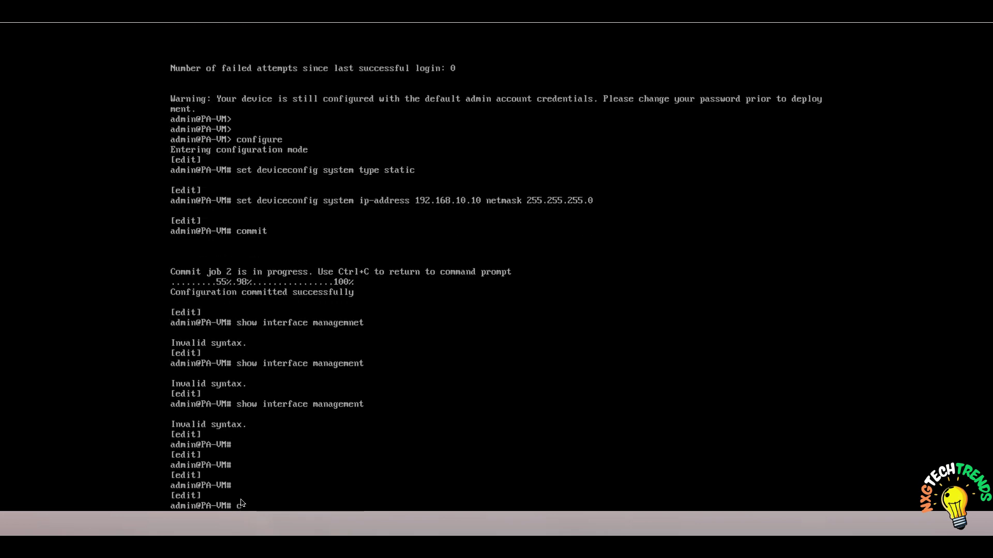
text(onfigure)
key(Return)
key(Return)
text(show)
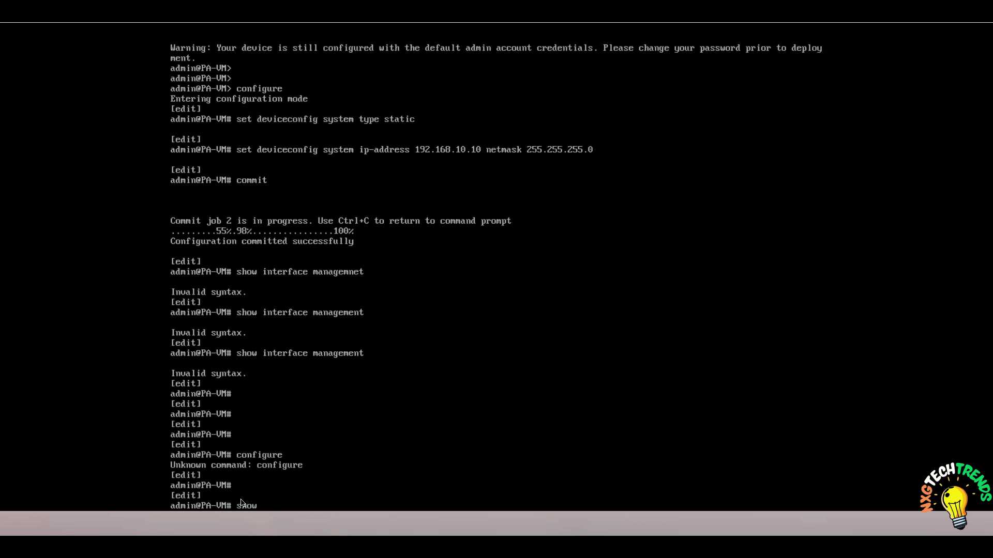
text( man)
key(BackSpace)
key(BackSpace)
text(interface management)
key(Return)
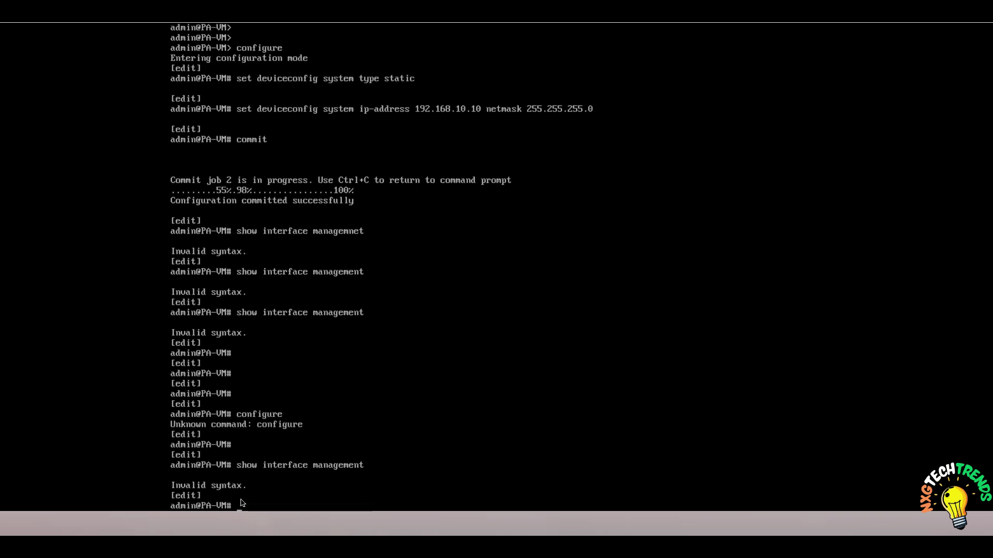
Exit configuration mode and enter 'show interface management' at the operational prompt.
key(Return)
key(Return)
key(Return)
key(Return)
key(Return)
key(Return)
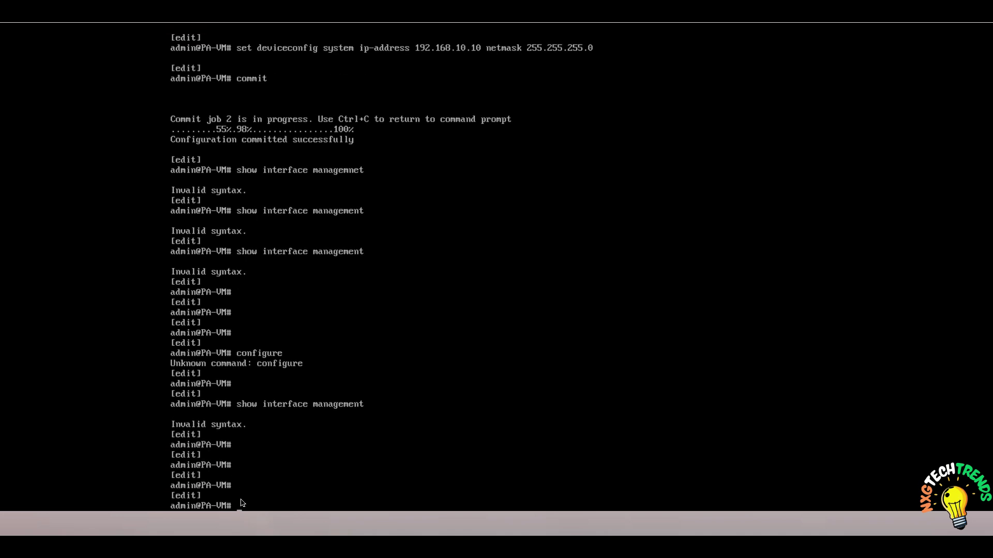
text(exit)
key(Return)
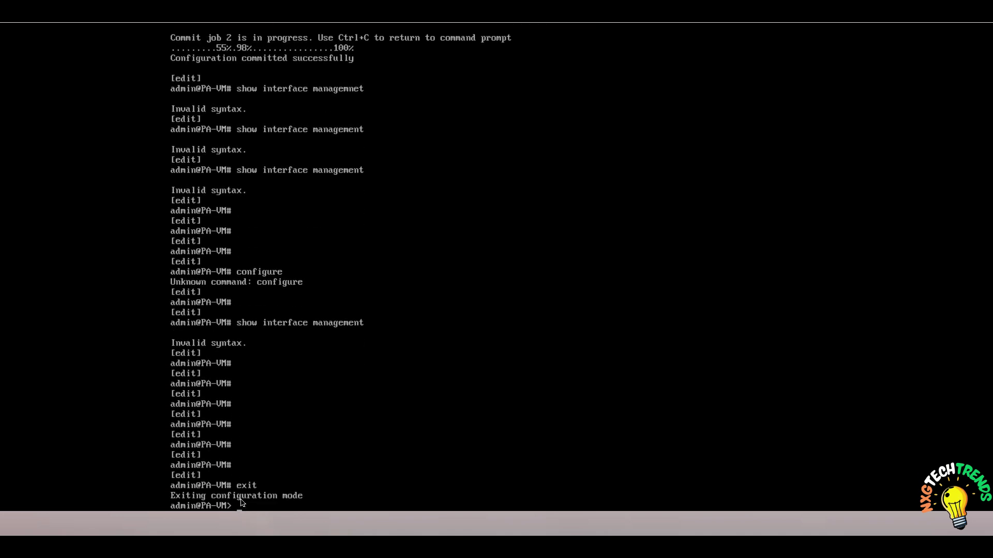
key(Return)
key(Return)
text(sh)
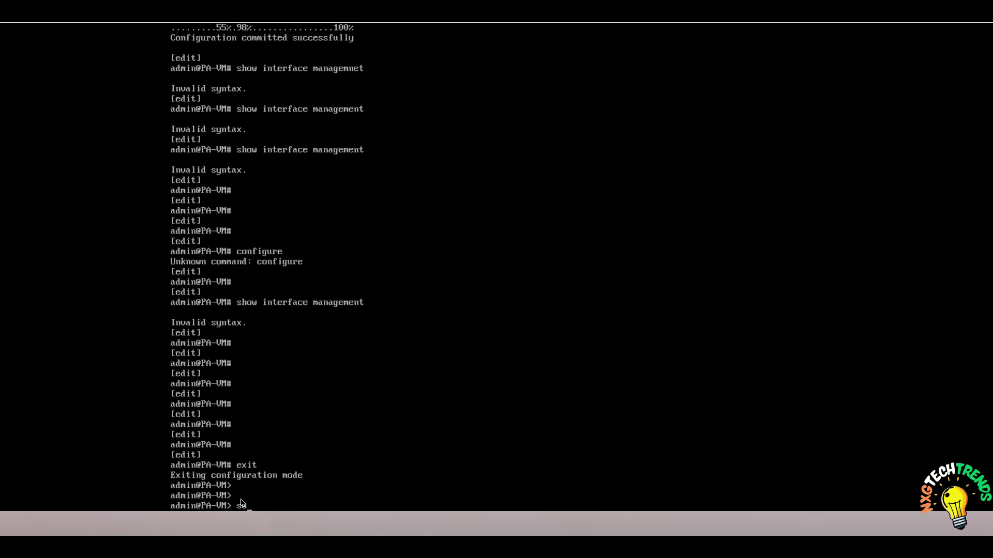
text(ow interface management)
Show the management interface details (192.168.10.10, 255.255.255.0), then present the topology and access slides.
key(Return)
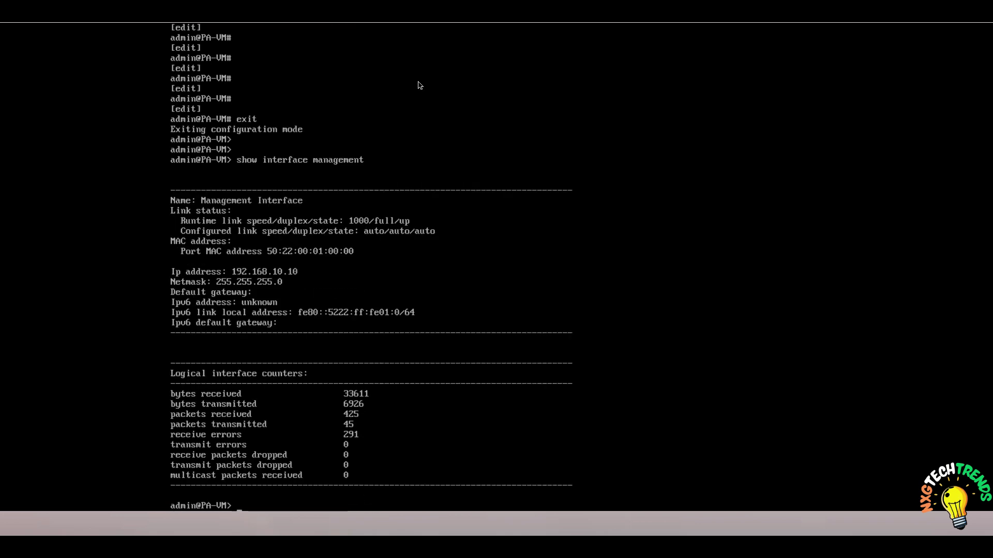
click(171, 201)
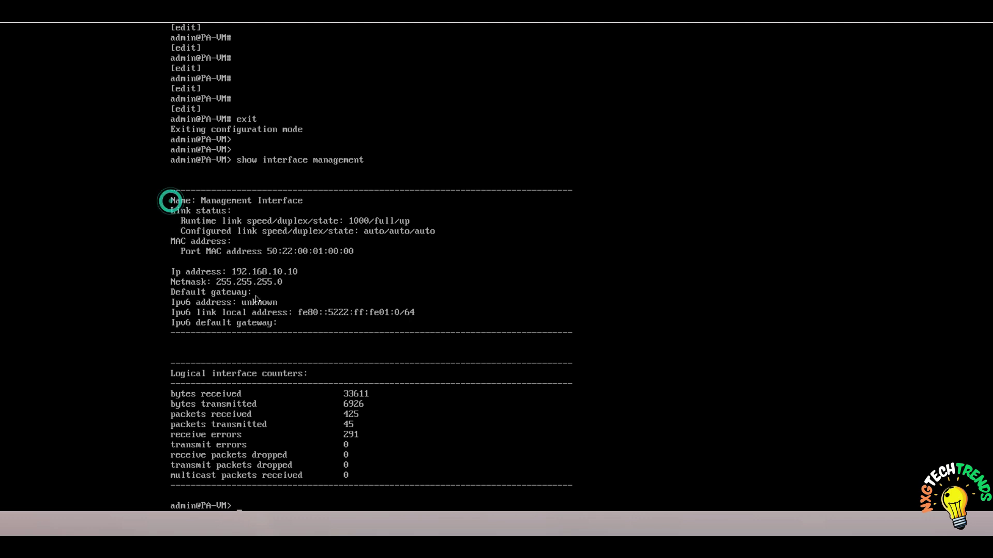
click(173, 275)
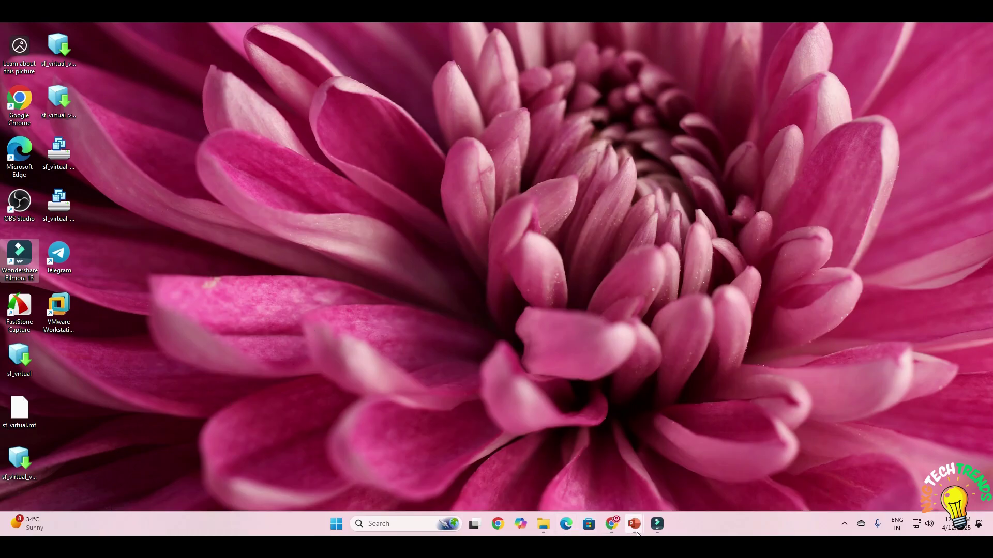
mouse_move(628, 525)
click(687, 466)
Open a Command Prompt on the management PC and run 'ping 192.168.10.10 -t'.
mouse_move(617, 522)
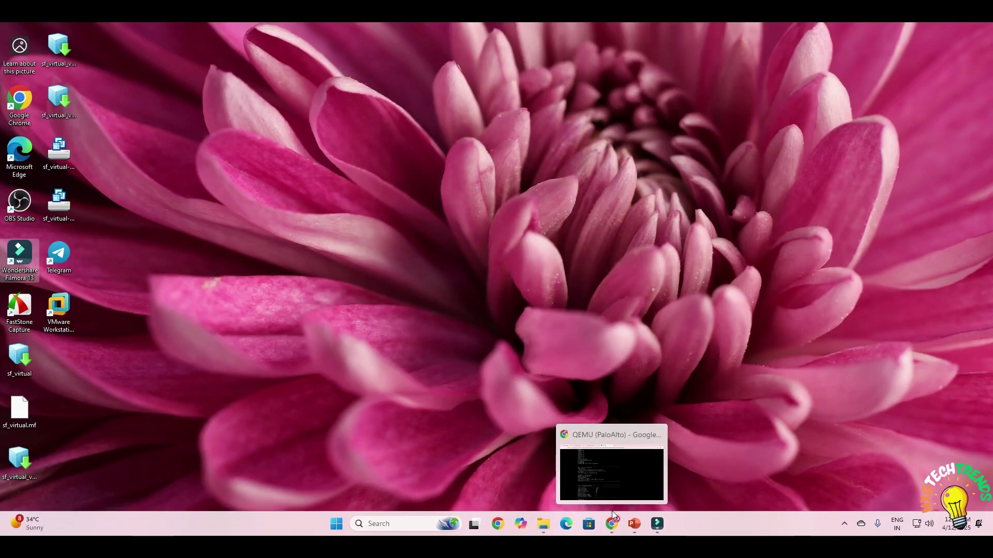
click(609, 474)
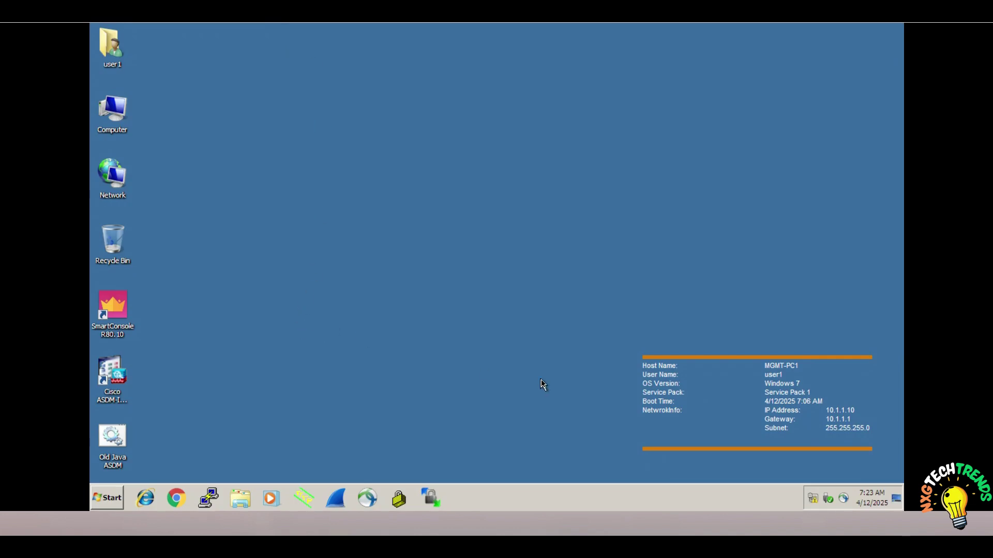
key(super+r)
text(cmd)
key(Return)
text(pin)
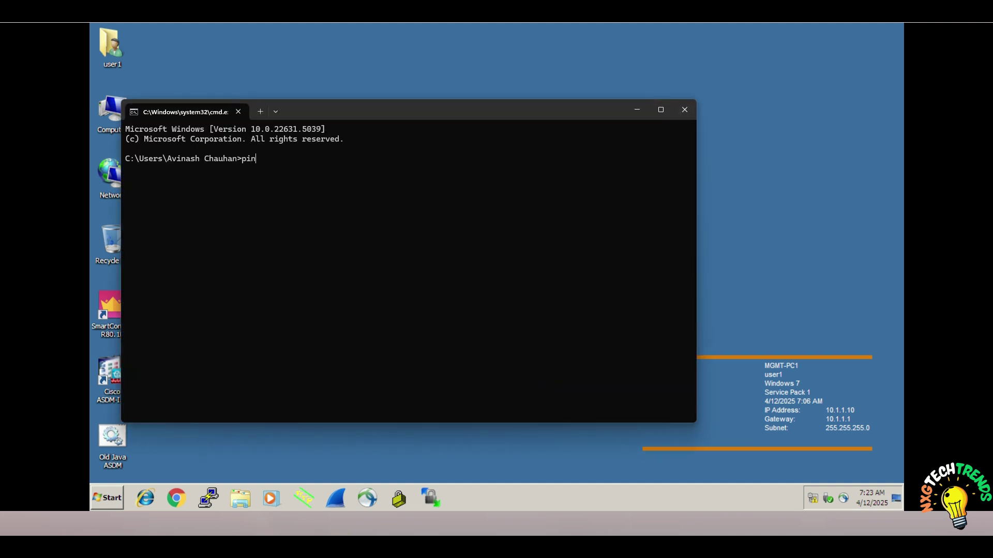
text(g 192.168.10.)
text(10 -t)
key(Return)
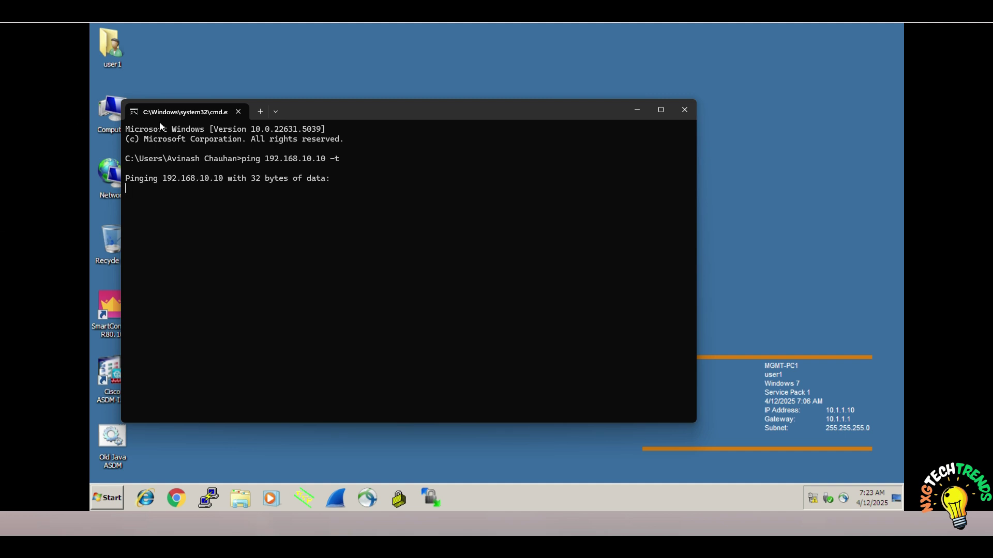
Open the Local Area Connection's IPv4 properties from the Network and Sharing Center.
right_click(813, 497)
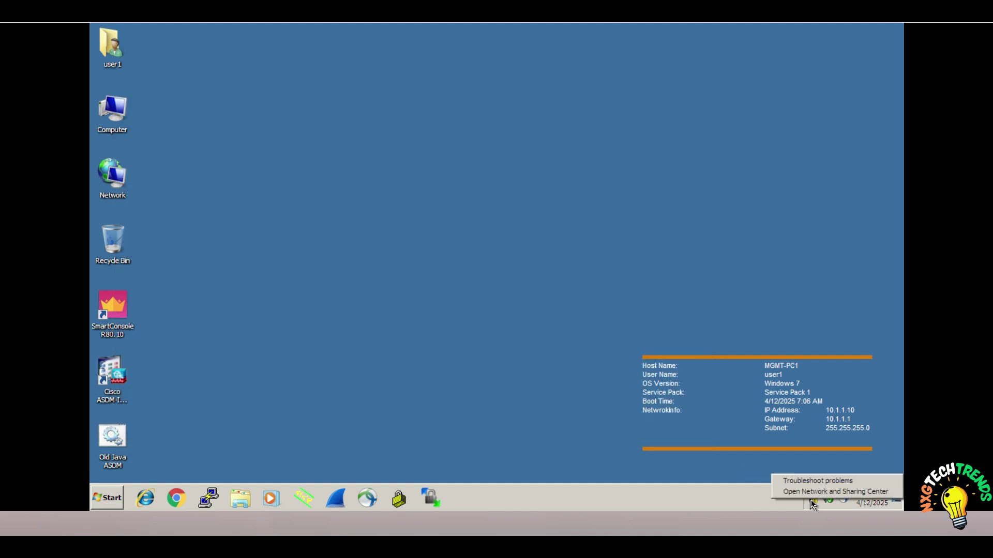
click(810, 493)
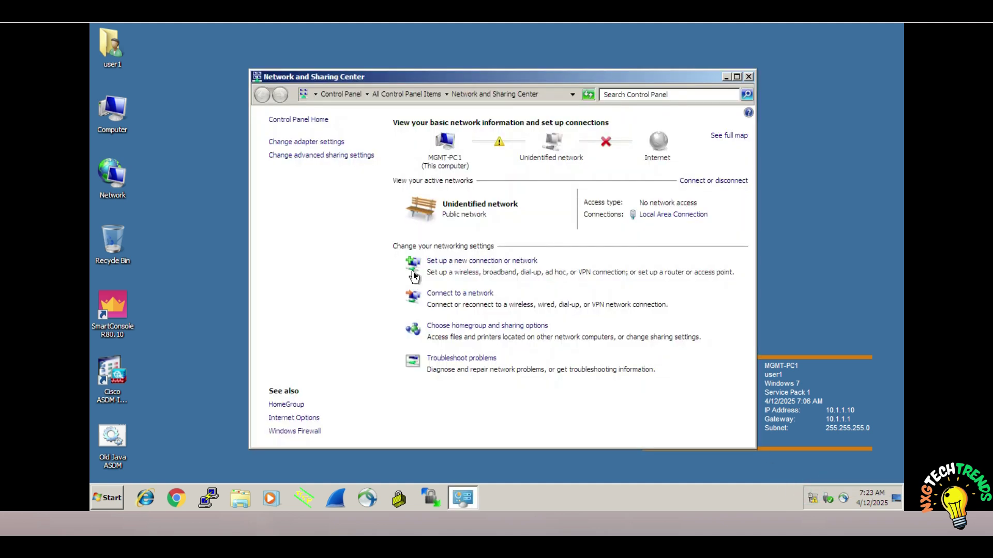
click(653, 217)
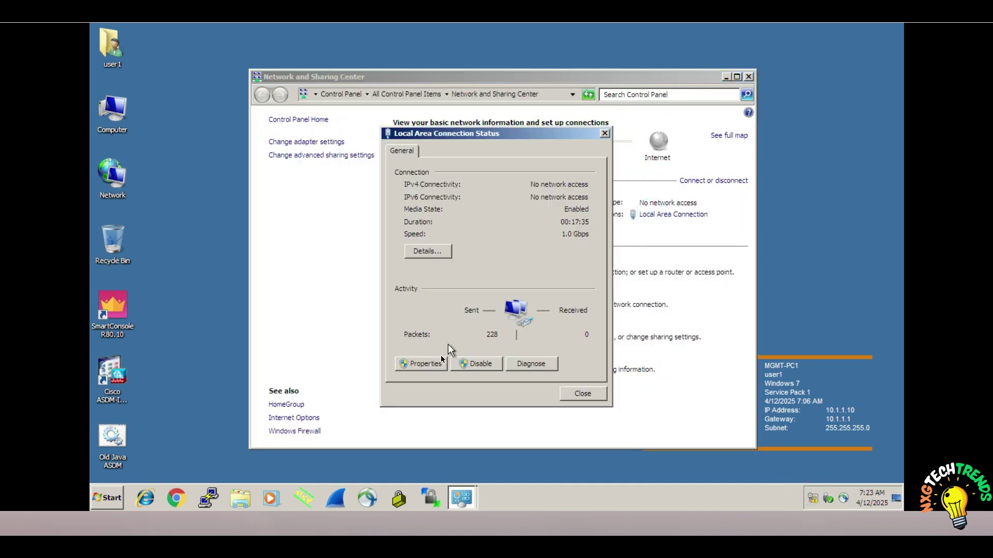
click(433, 361)
double_click(494, 299)
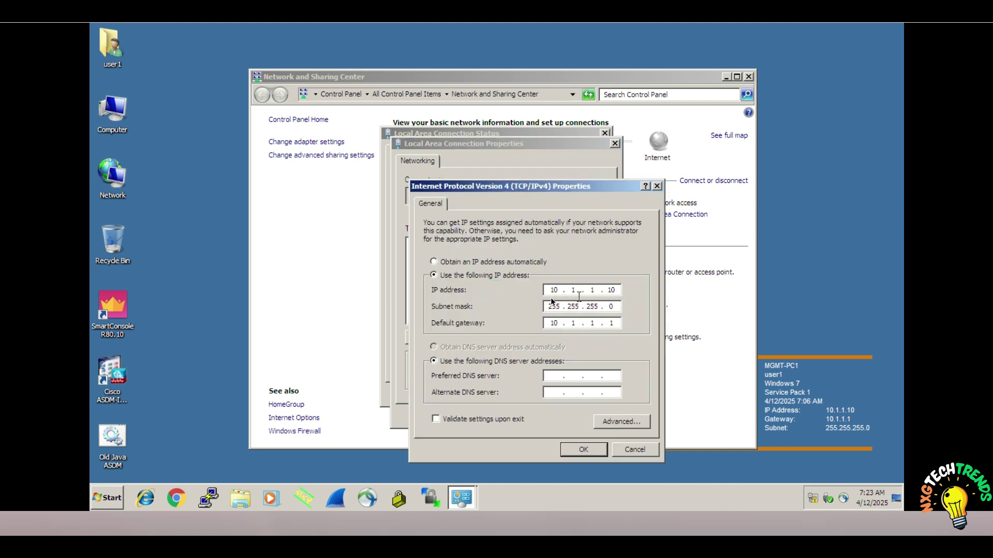
Set IP 192.168.10.5 with mask 255.255.255.0 and no gateway, then confirm and close the windows.
click(446, 262)
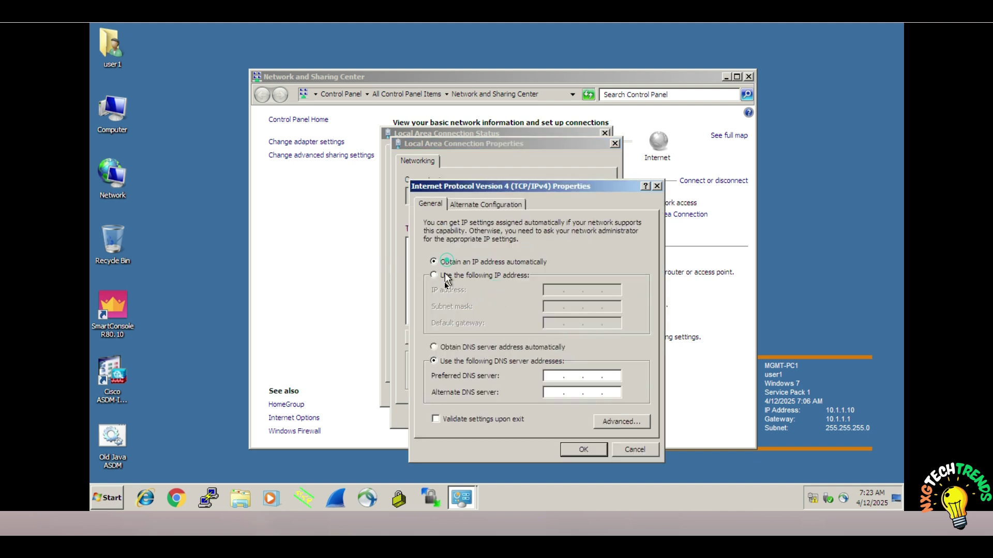
click(447, 276)
click(555, 289)
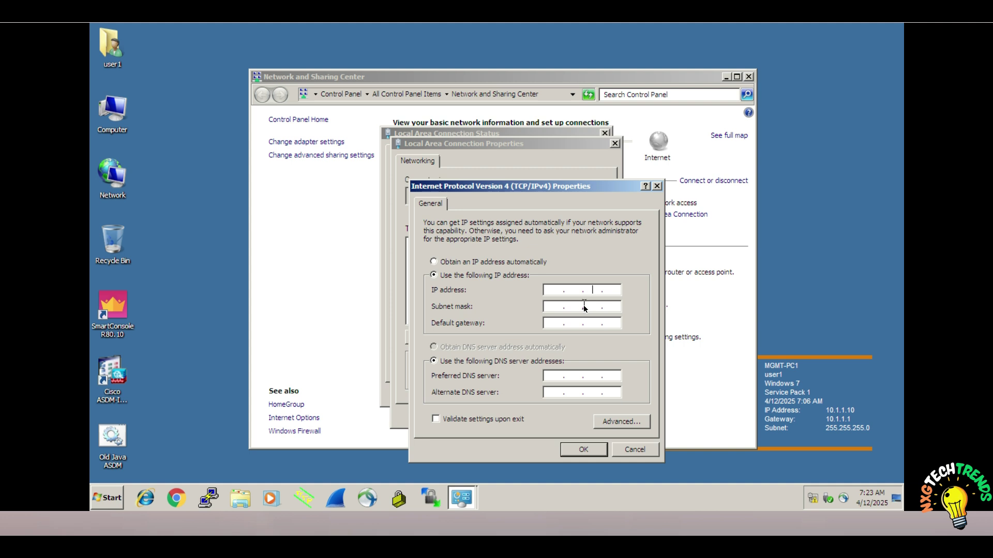
text(192 . 1)
key(BackSpace)
key(BackSpace)
text(2.168.10.5)
key(Tab)
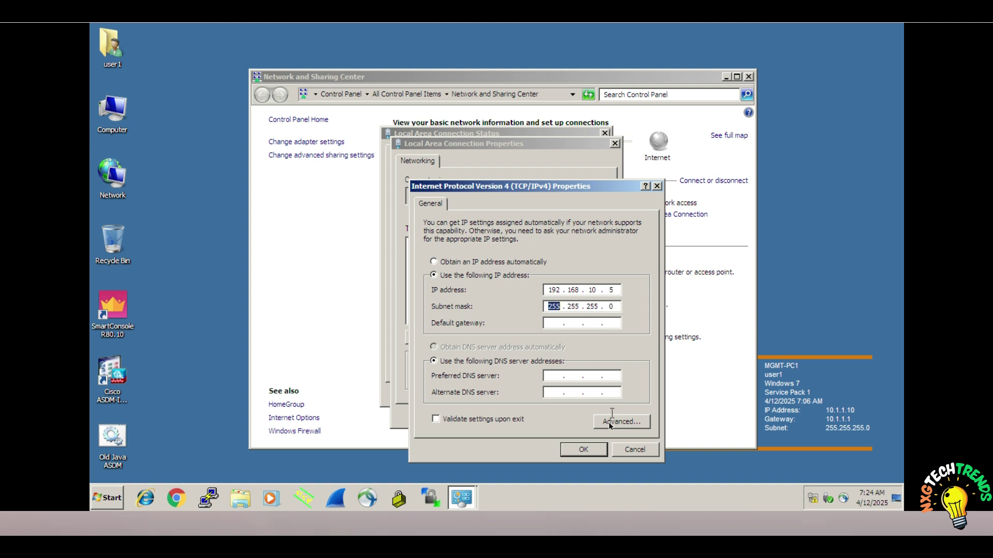
click(583, 450)
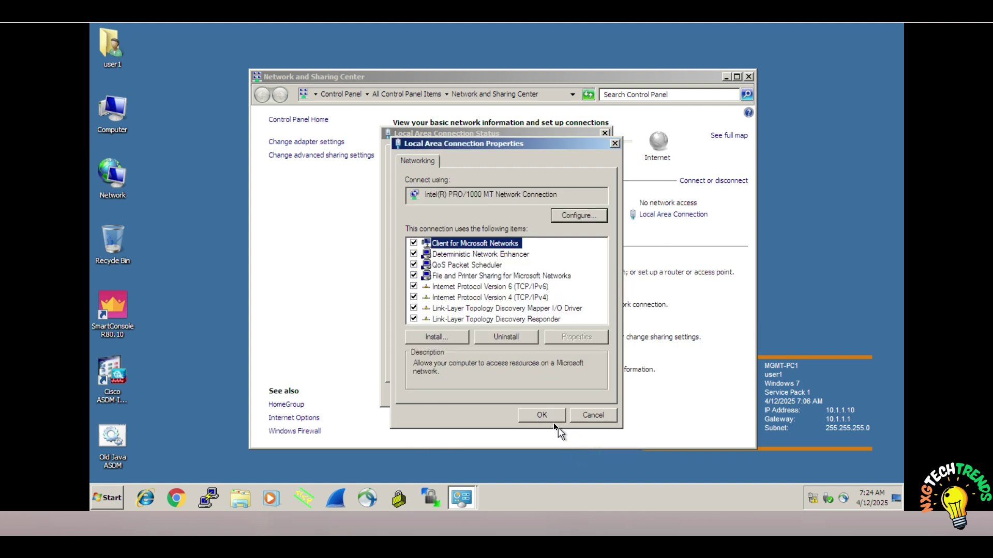
click(541, 415)
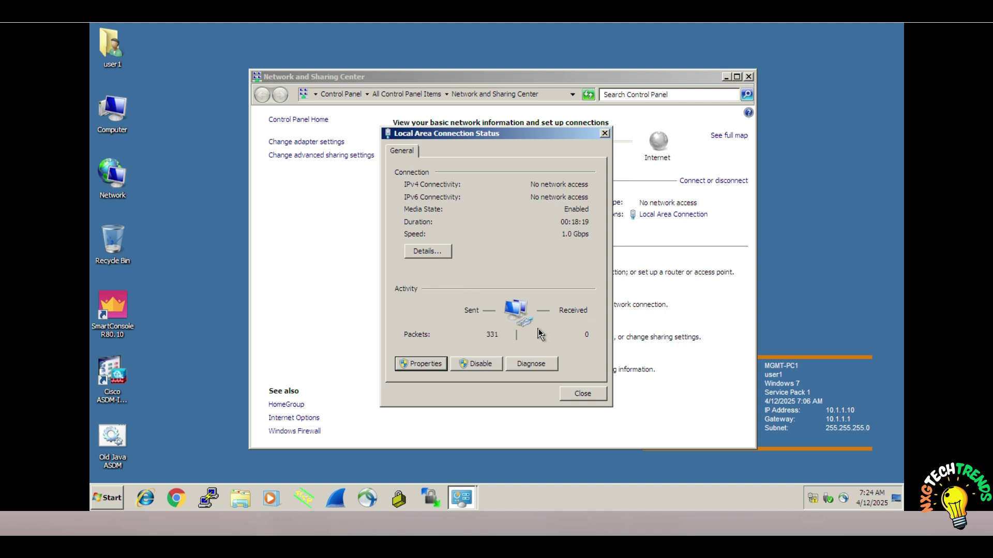
click(582, 394)
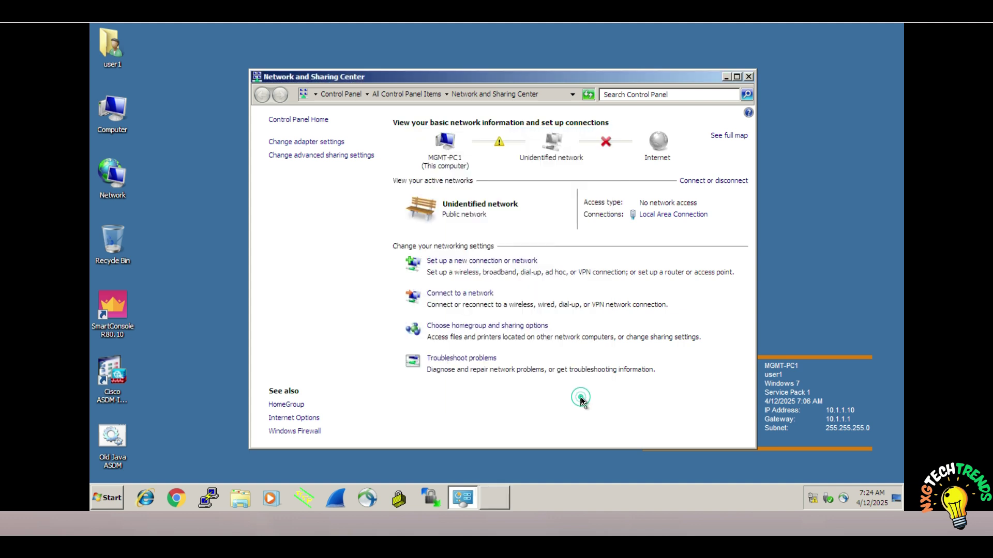
click(726, 77)
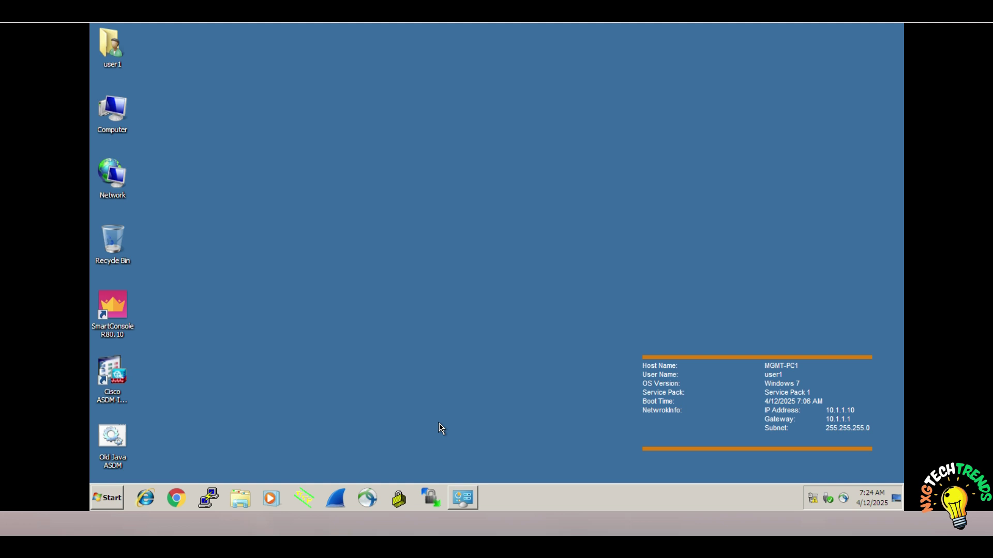
Ping 192.168.10.10 from a new Command Prompt, getting 4 of 4 replies, then close it.
key(super)
click(153, 384)
click(109, 498)
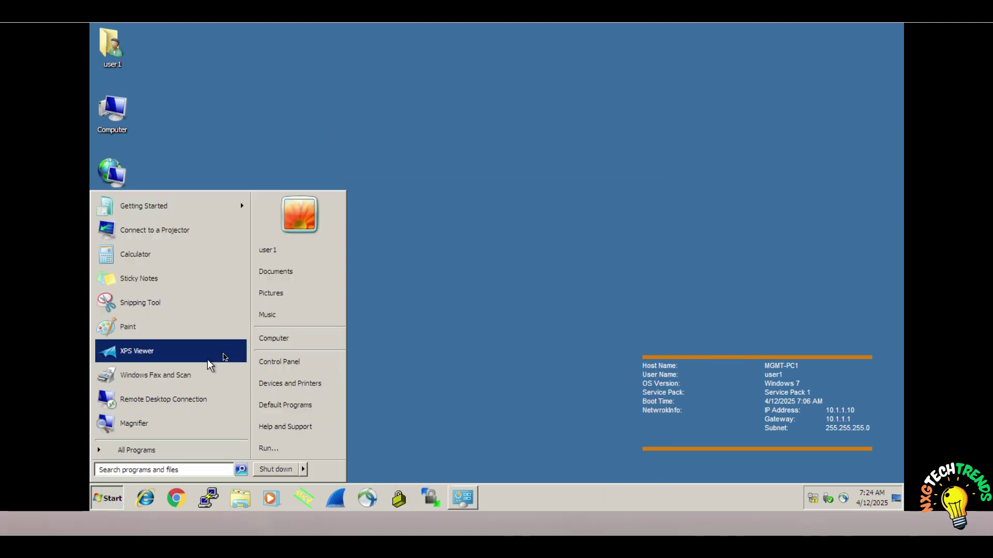
click(160, 470)
text(cmd)
key(Return)
text(ping)
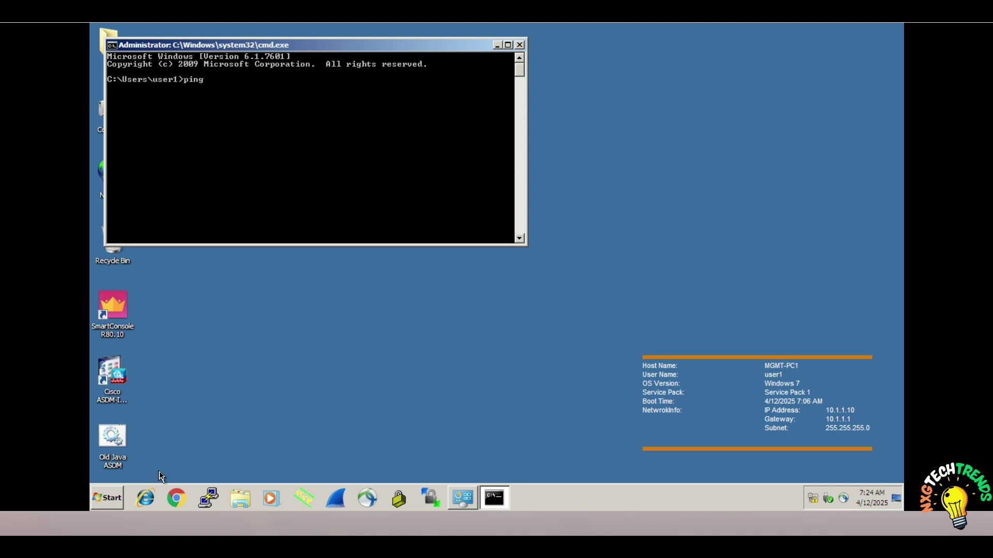
text( 192.168.10.10)
key(Return)
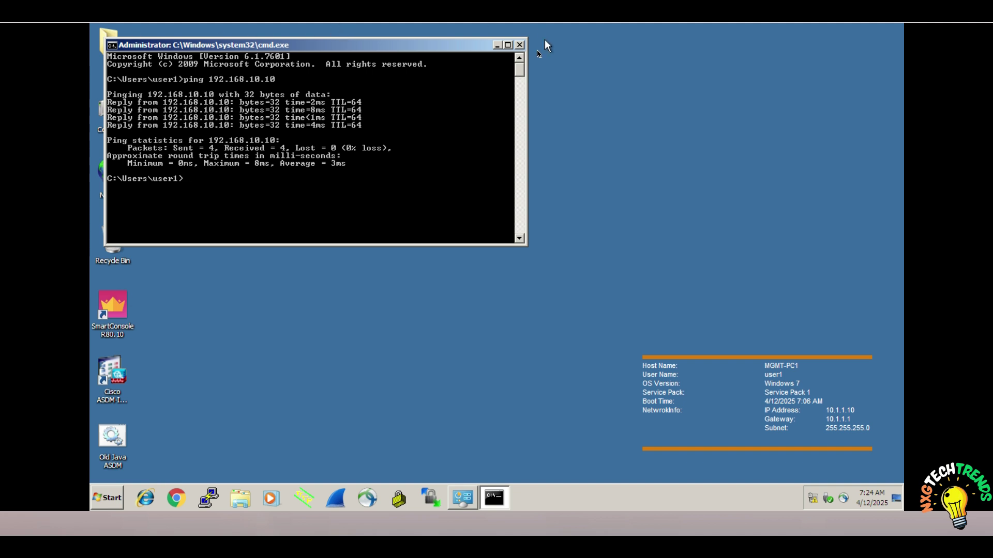
click(521, 45)
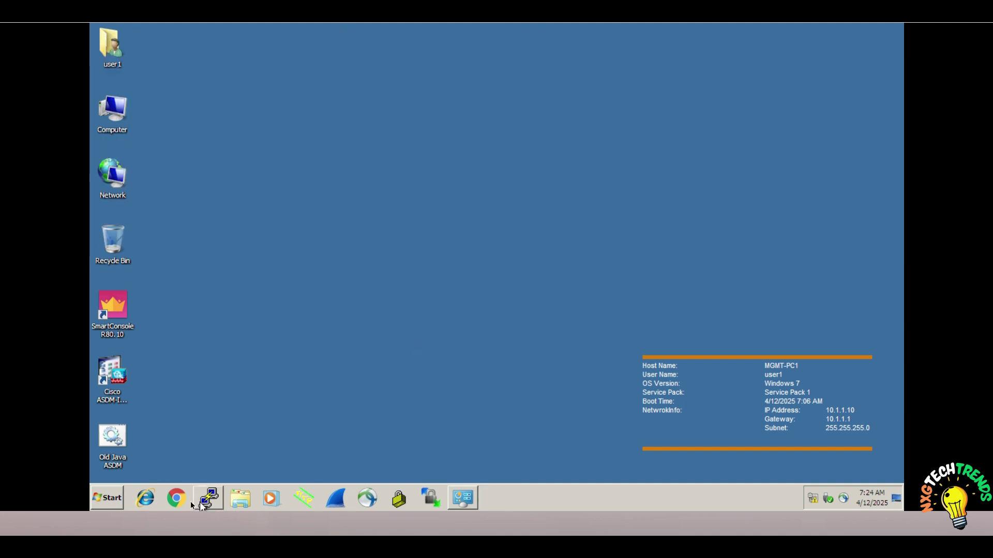
Open Google Chrome, dismiss the default-browser notice and load 192.168.10.10.
click(178, 498)
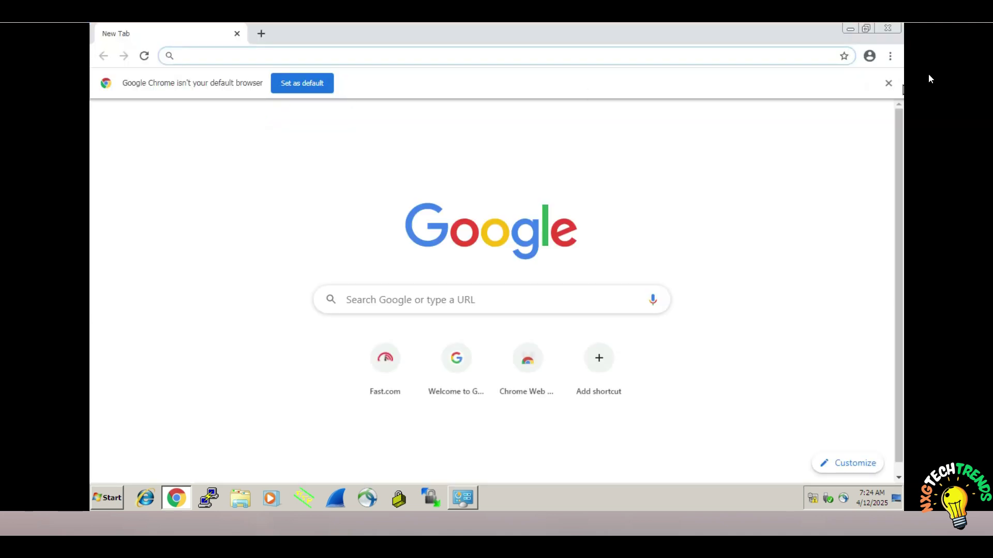
click(888, 84)
click(303, 55)
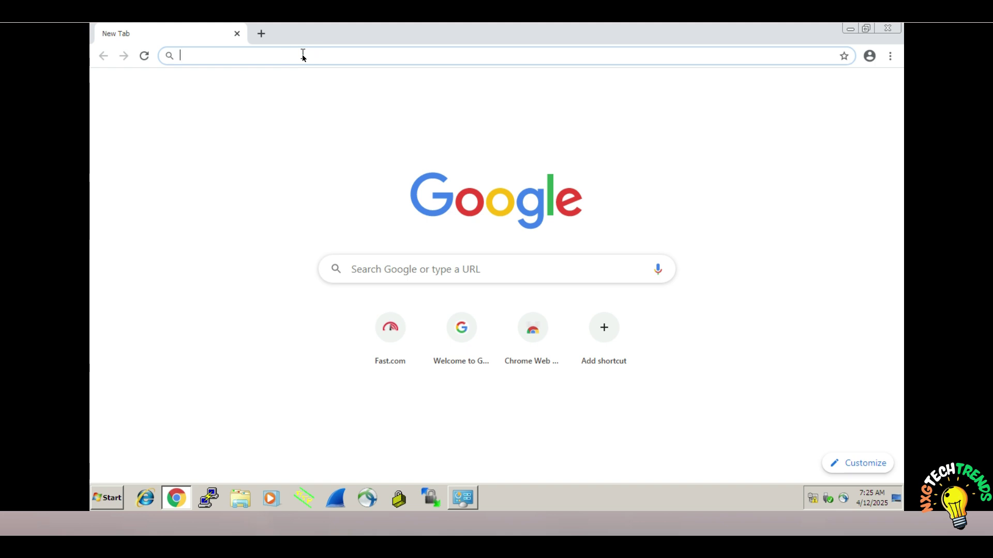
text(192)
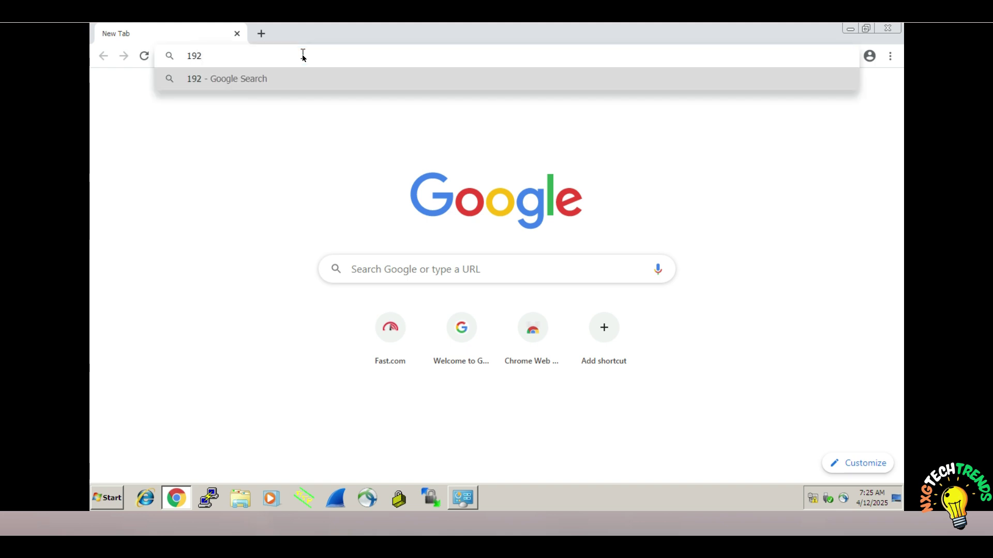
text(.168.100)
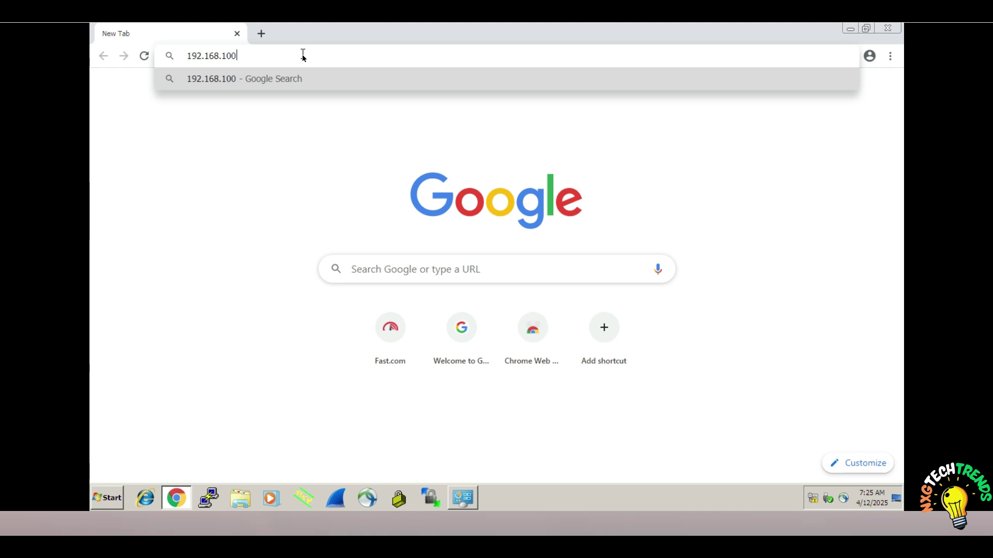
key(BackSpace)
text(.10)
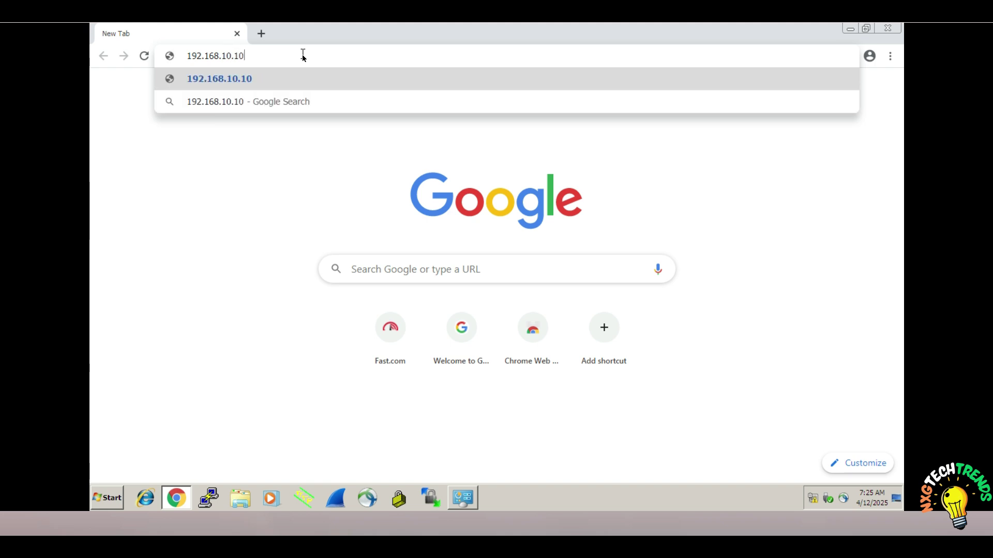
key(Return)
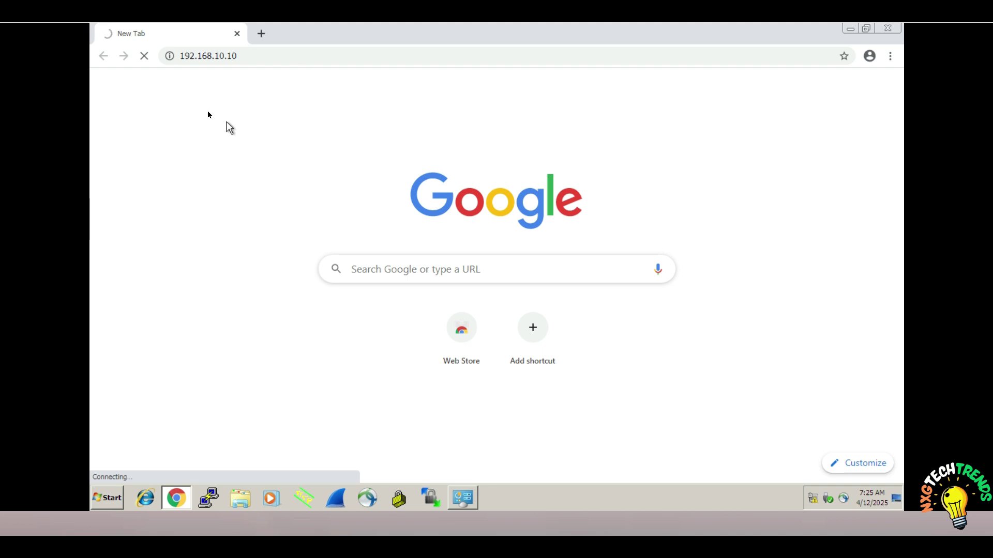
click(180, 54)
click(180, 54)
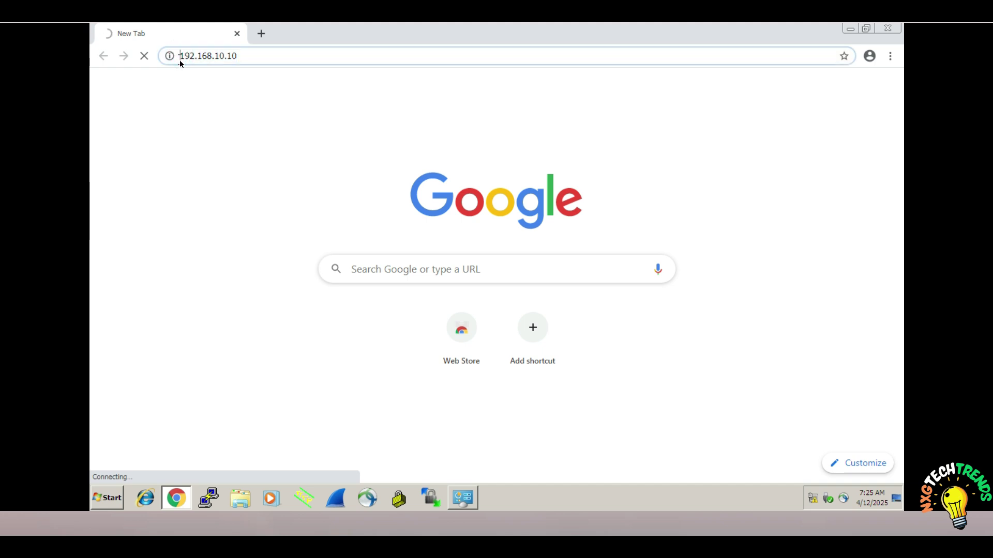
text(http)
text(s://)
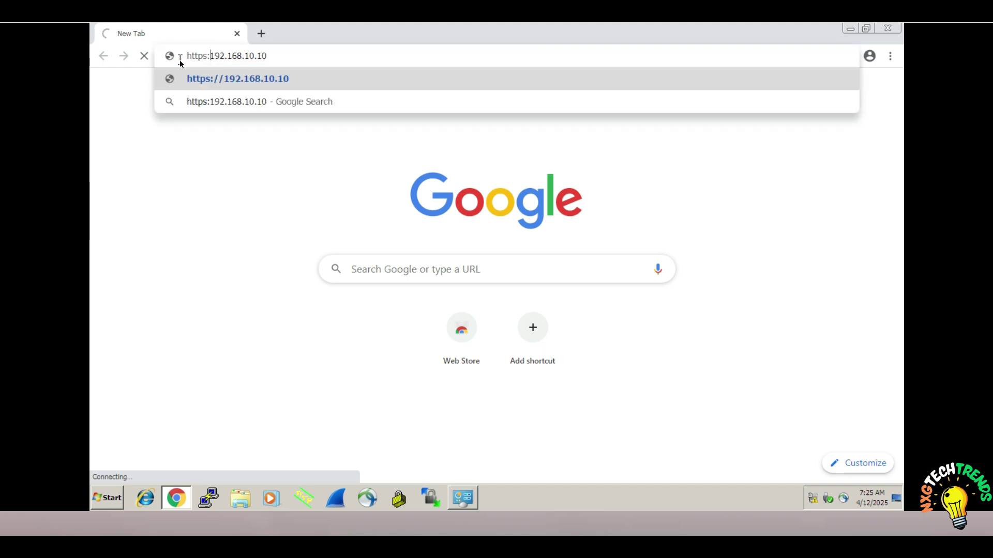
key(Return)
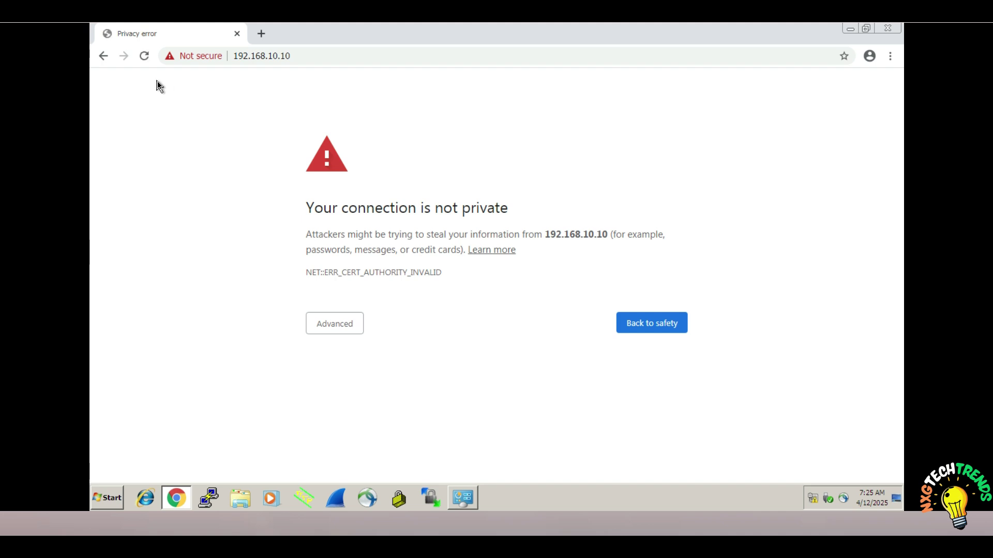
Proceed past the certificate warning to 192.168.10.10 and log in as admin with the account password.
click(333, 330)
click(366, 423)
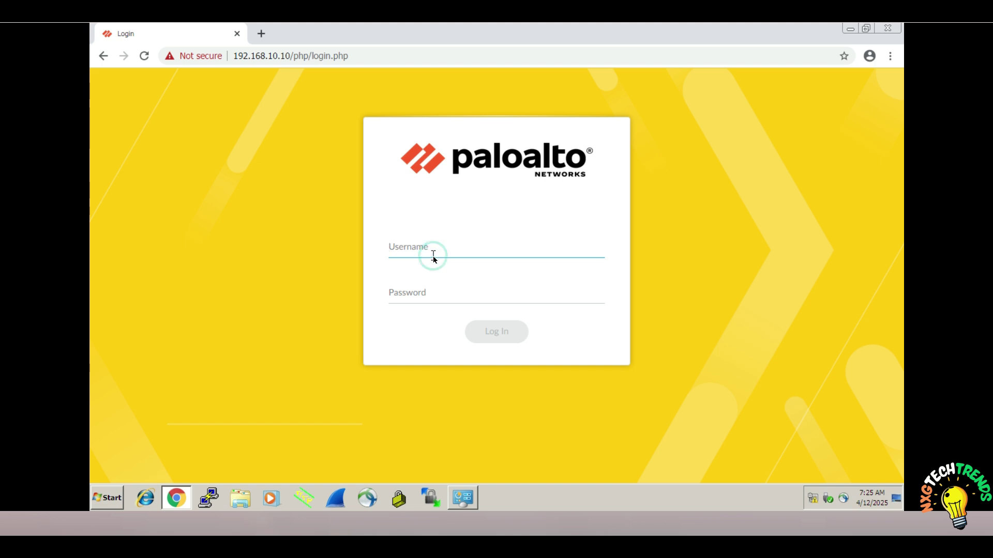
text(admin)
key(Tab)
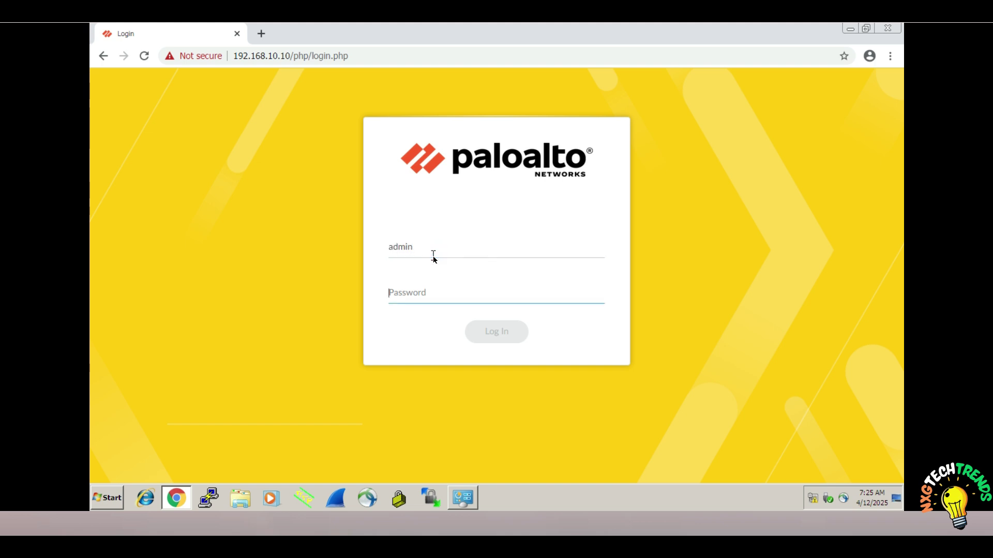
key(Caps_Lock)
text(*************)
key(Return)
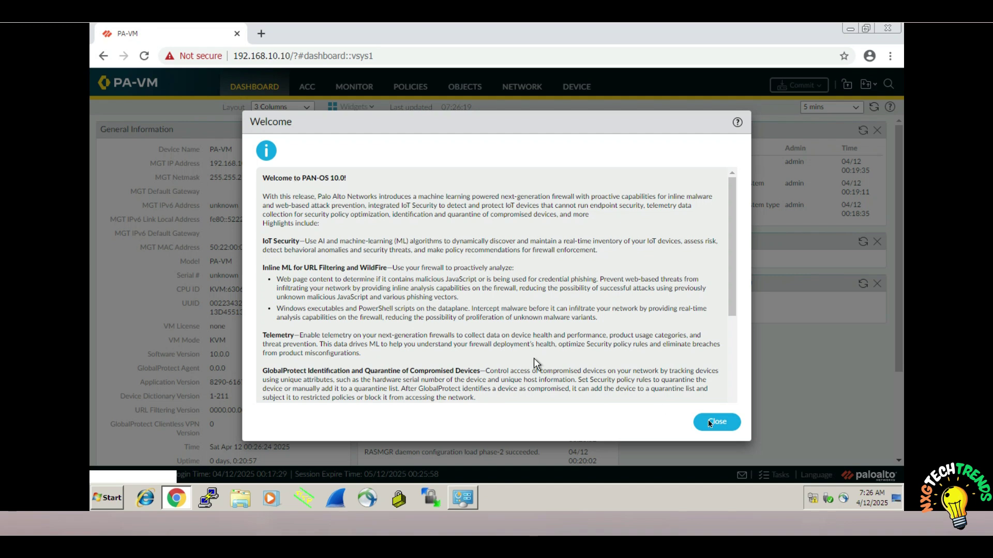
Close the PAN-OS 10.0 welcome notice, postpone the follow-up prompt, and scan the dashboard.
click(717, 421)
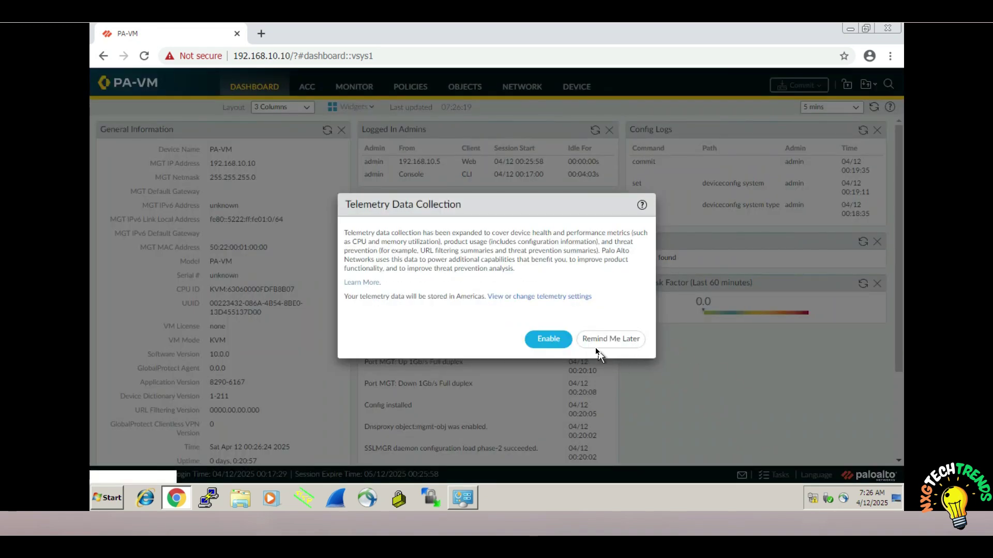
click(599, 340)
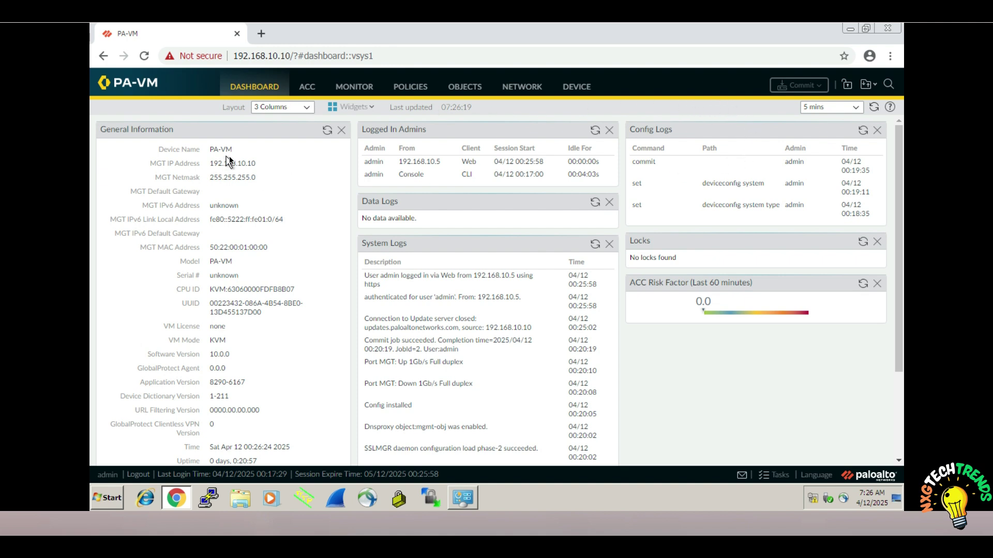
scroll(232, 414, down, 3)
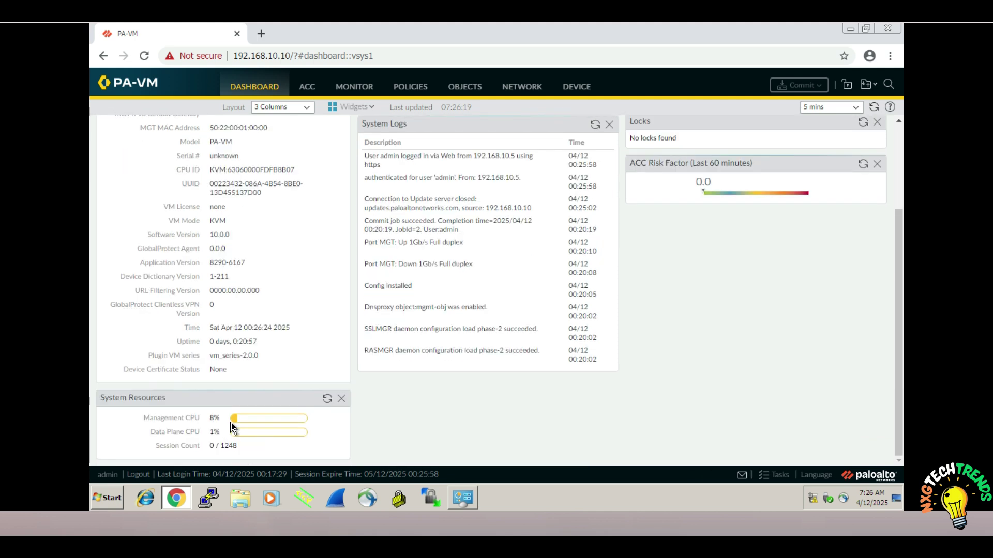
scroll(231, 419, up, 3)
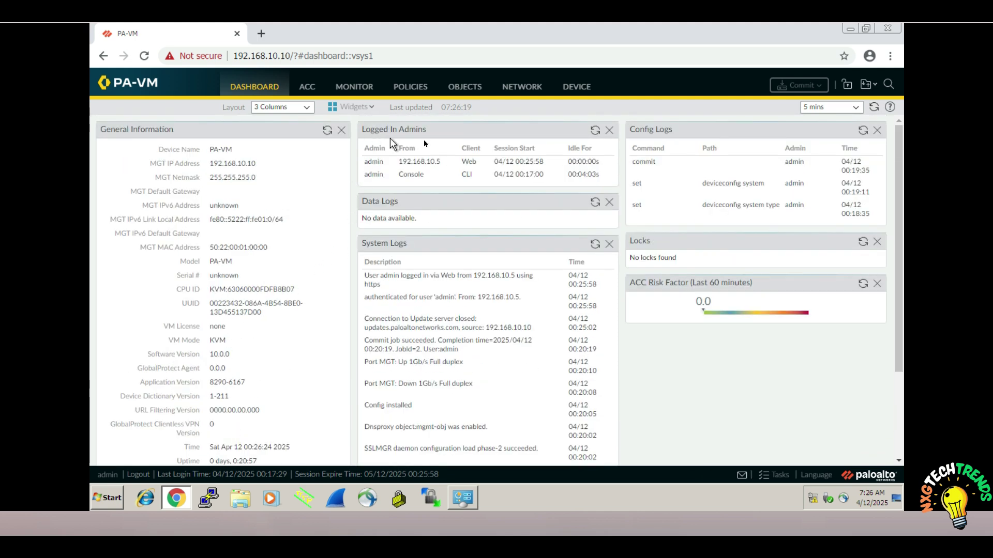
Inspect the Logged In Admins table: web admin from 192.168.10.5 and console admin sessions.
drag(442, 163, 364, 176)
drag(440, 172, 558, 171)
click(593, 181)
mouse_move(583, 174)
mouse_down()
mouse_move(572, 175)
mouse_move(591, 178)
mouse_up()
click(385, 169)
drag(362, 147, 602, 176)
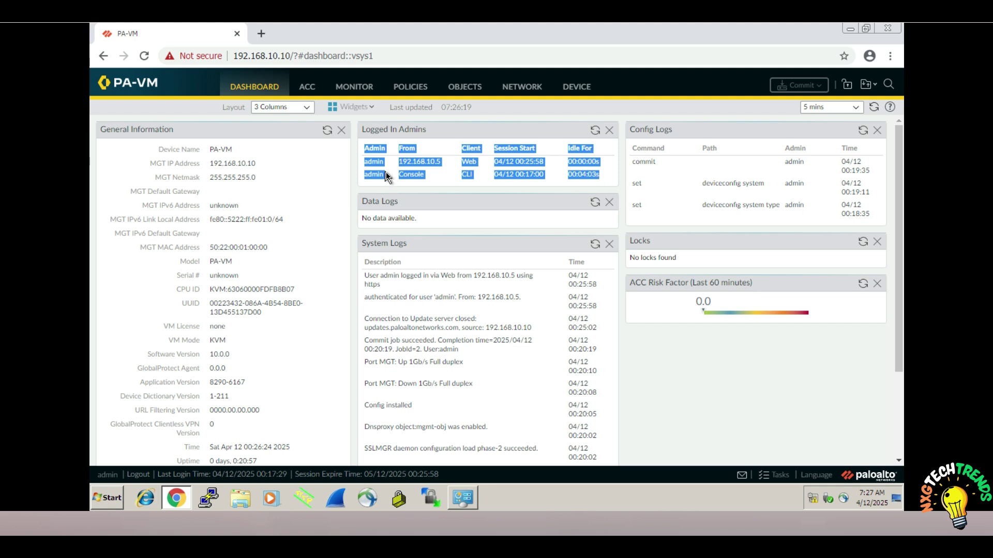
click(458, 193)
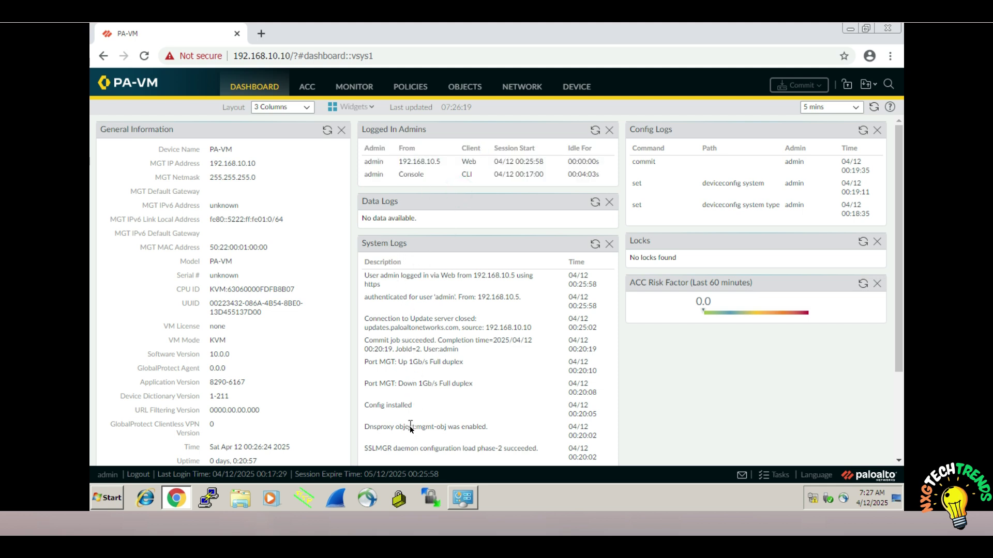
scroll(410, 426, down, 3)
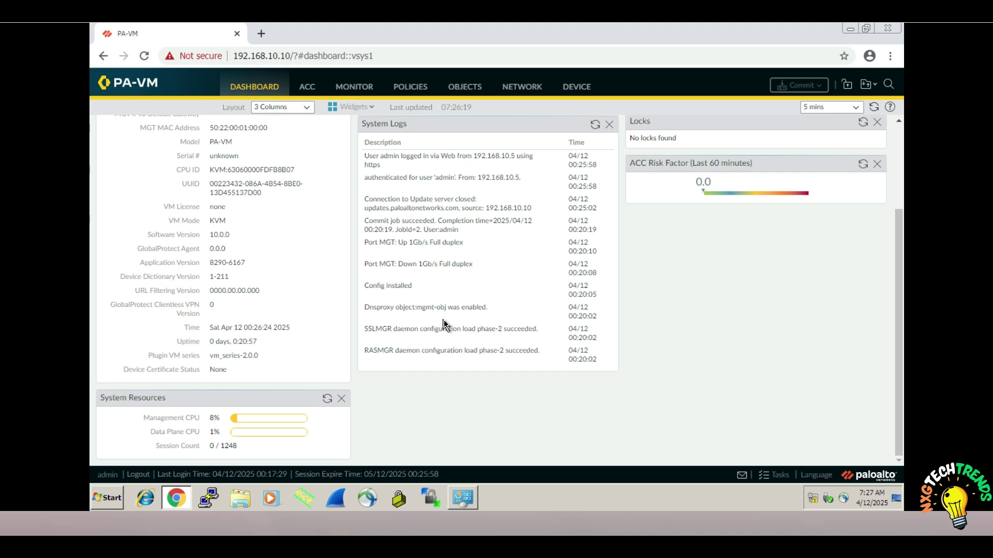
scroll(443, 324, up, 3)
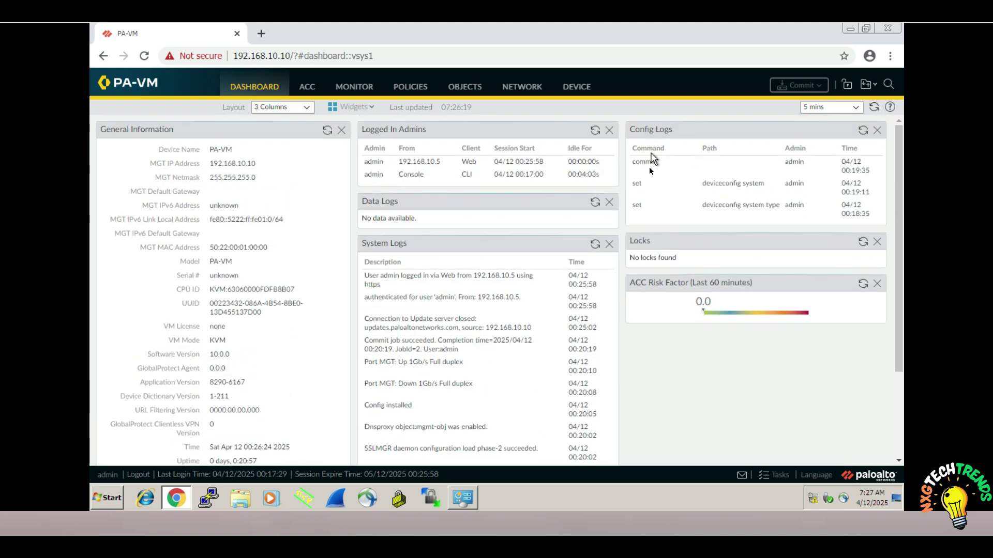